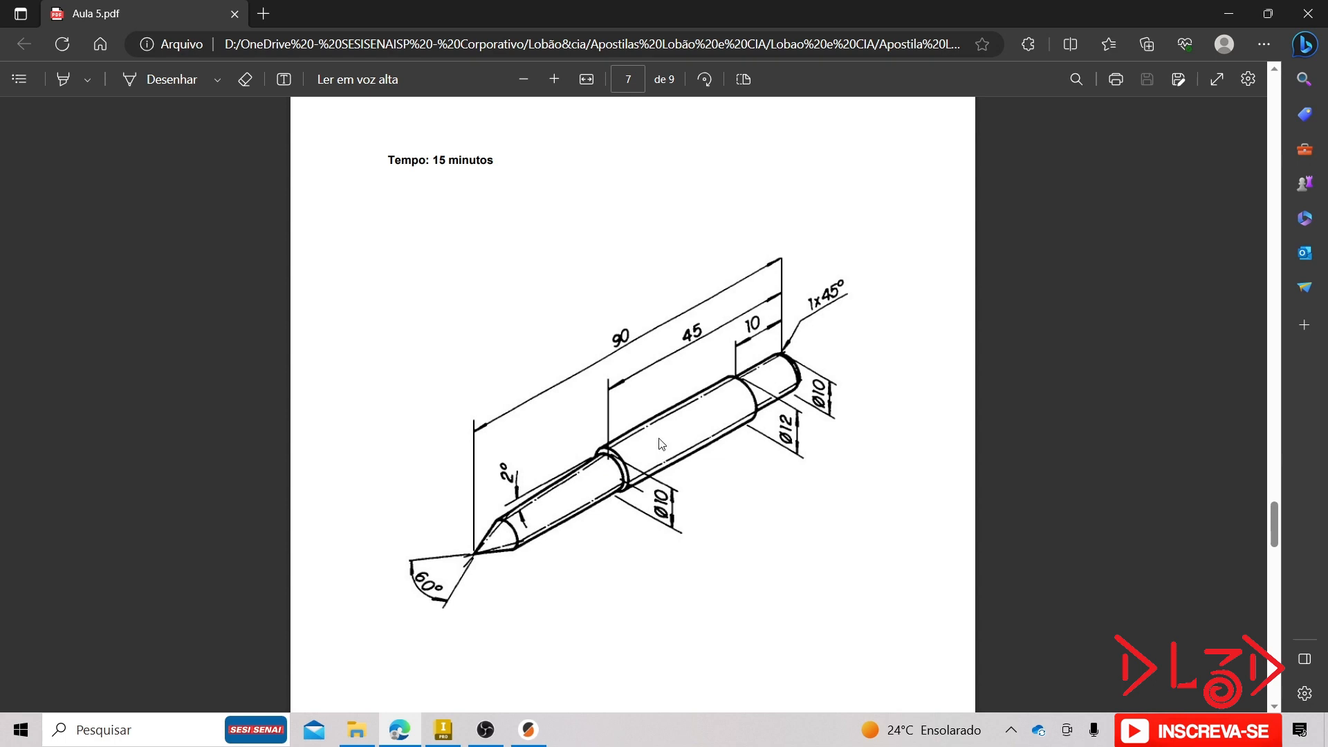
- Switch from the PDF drawing to Autodesk Inventor and start a 2D sketch on the front plane
scroll(659, 440, down, 1)
scroll(658, 446, up, 1)
click(444, 727)
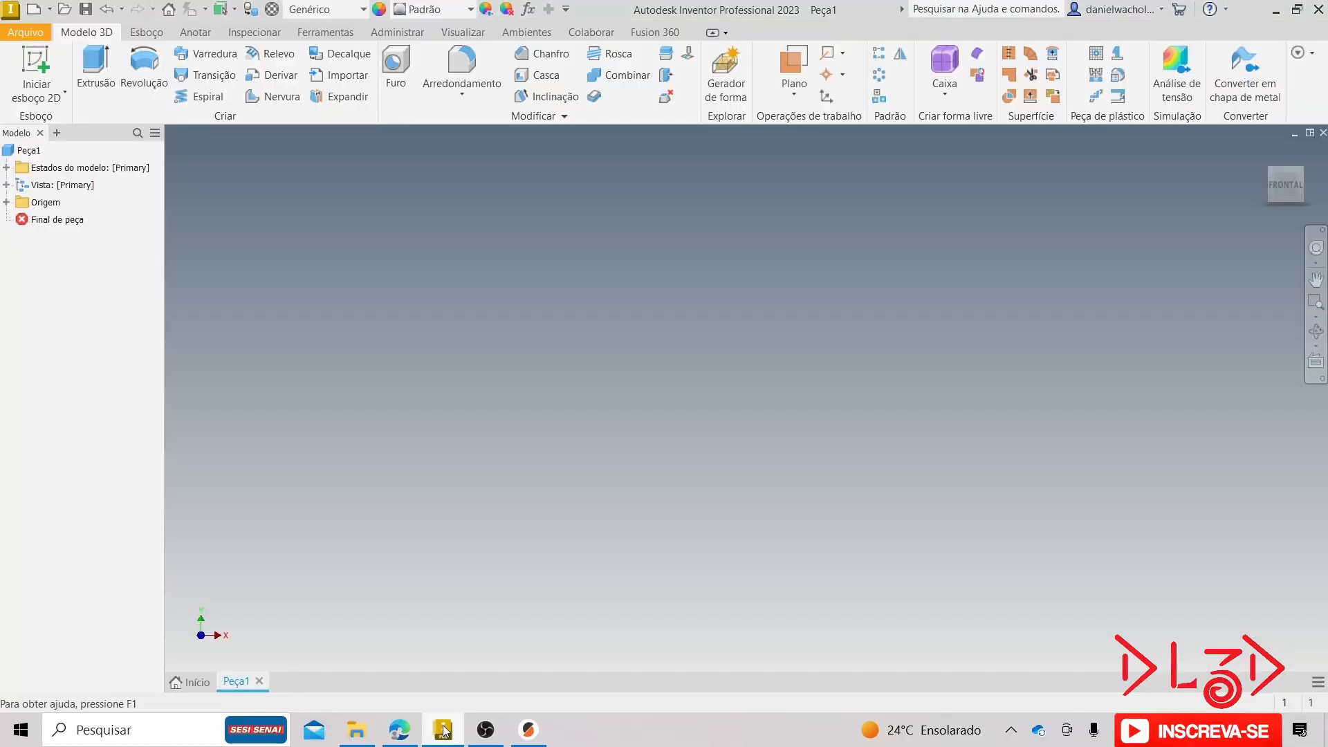
click(36, 57)
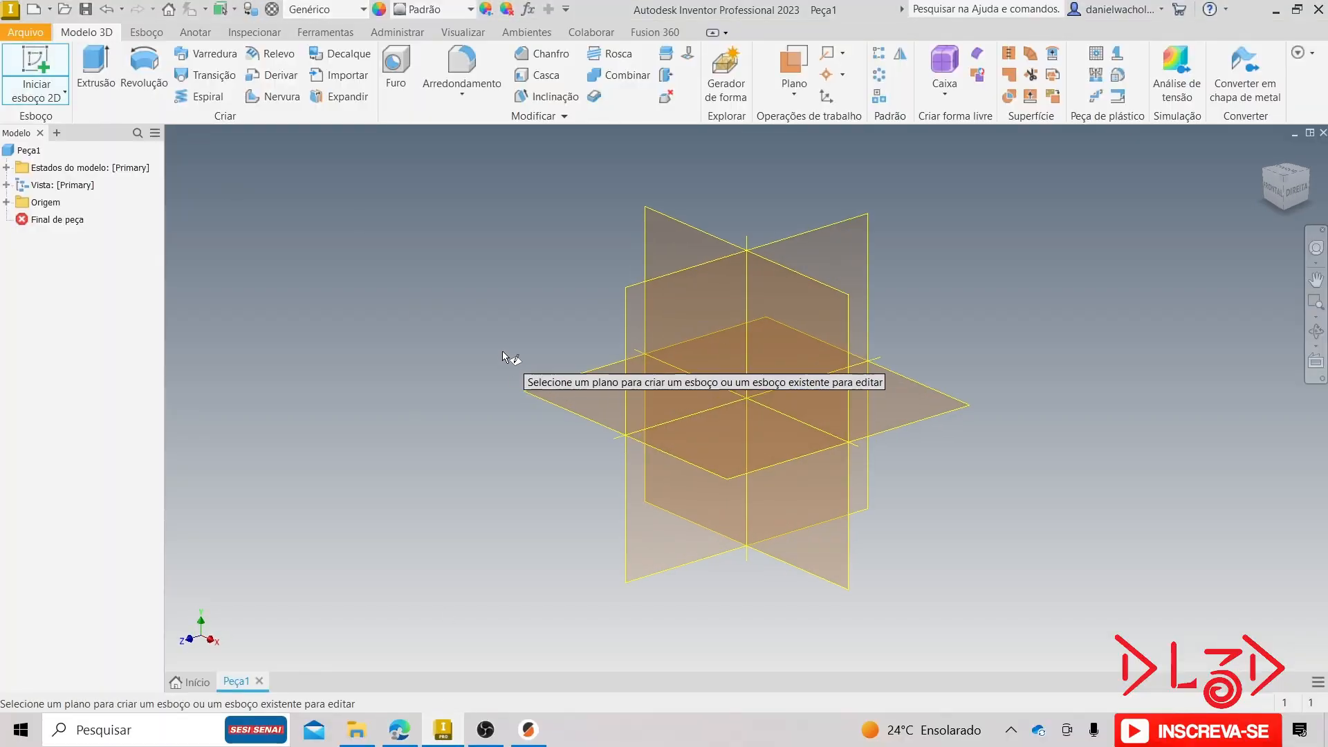
click(649, 218)
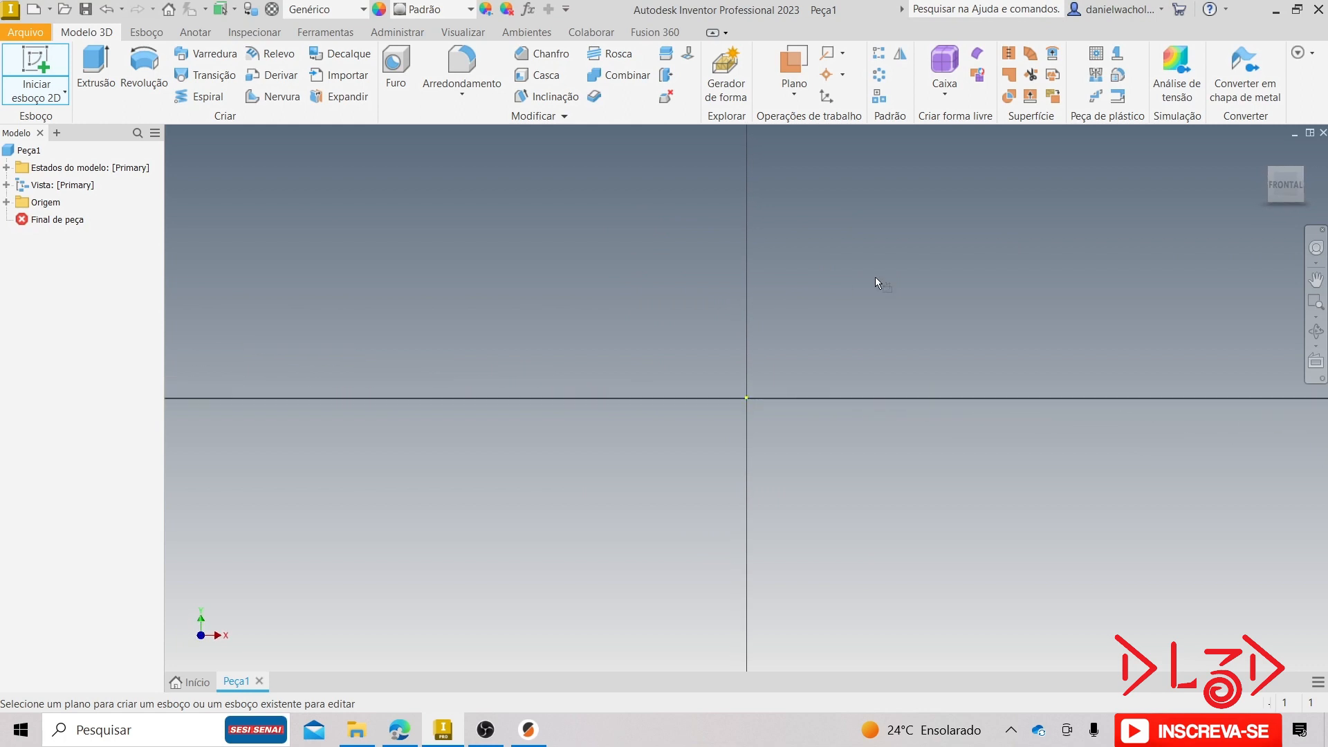
- Draw a horizontal baseline 90 mm long starting at the sketch origin
click(84, 59)
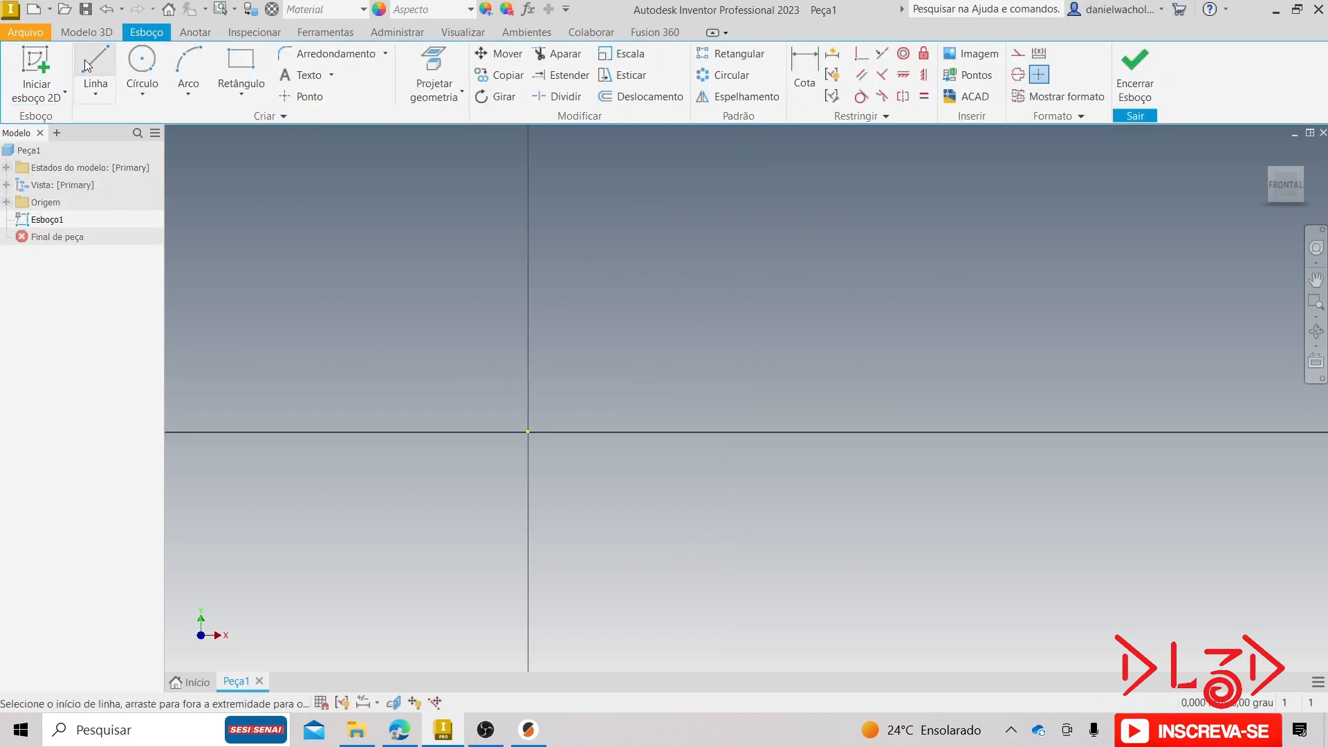
click(527, 432)
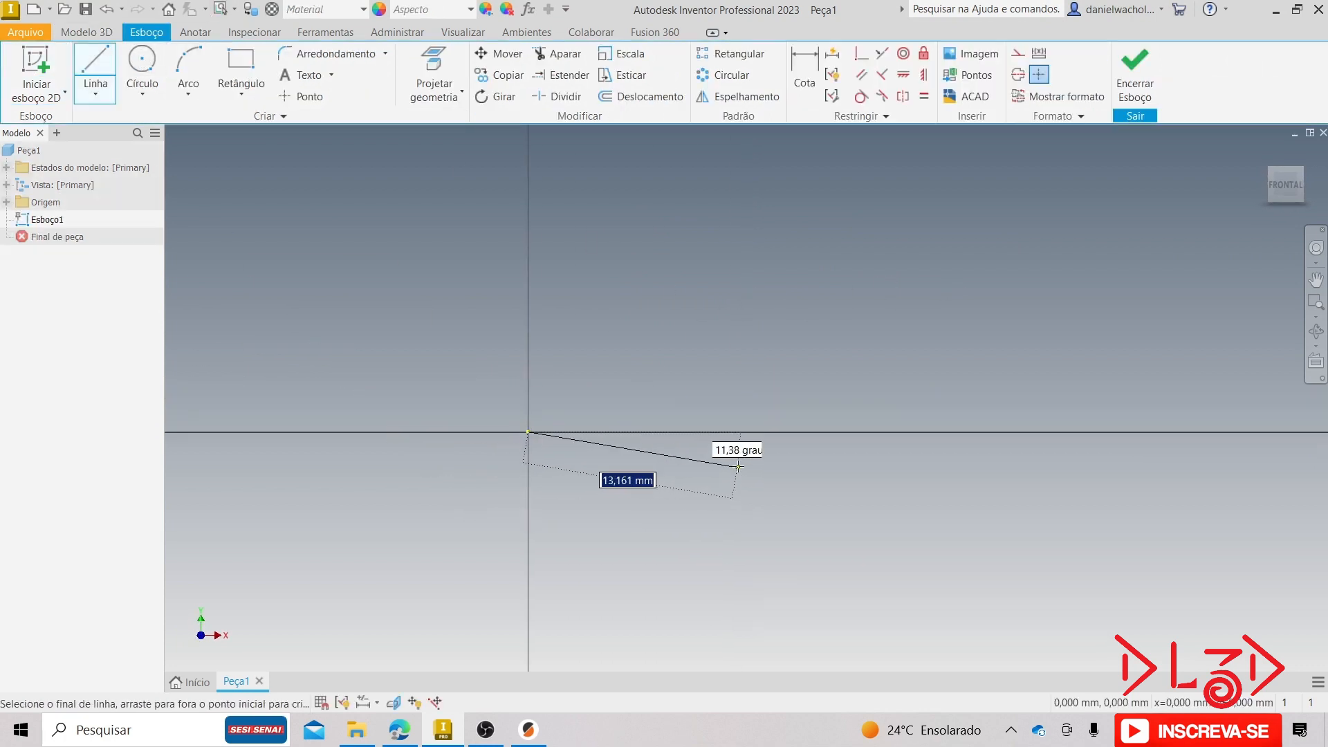
text(90)
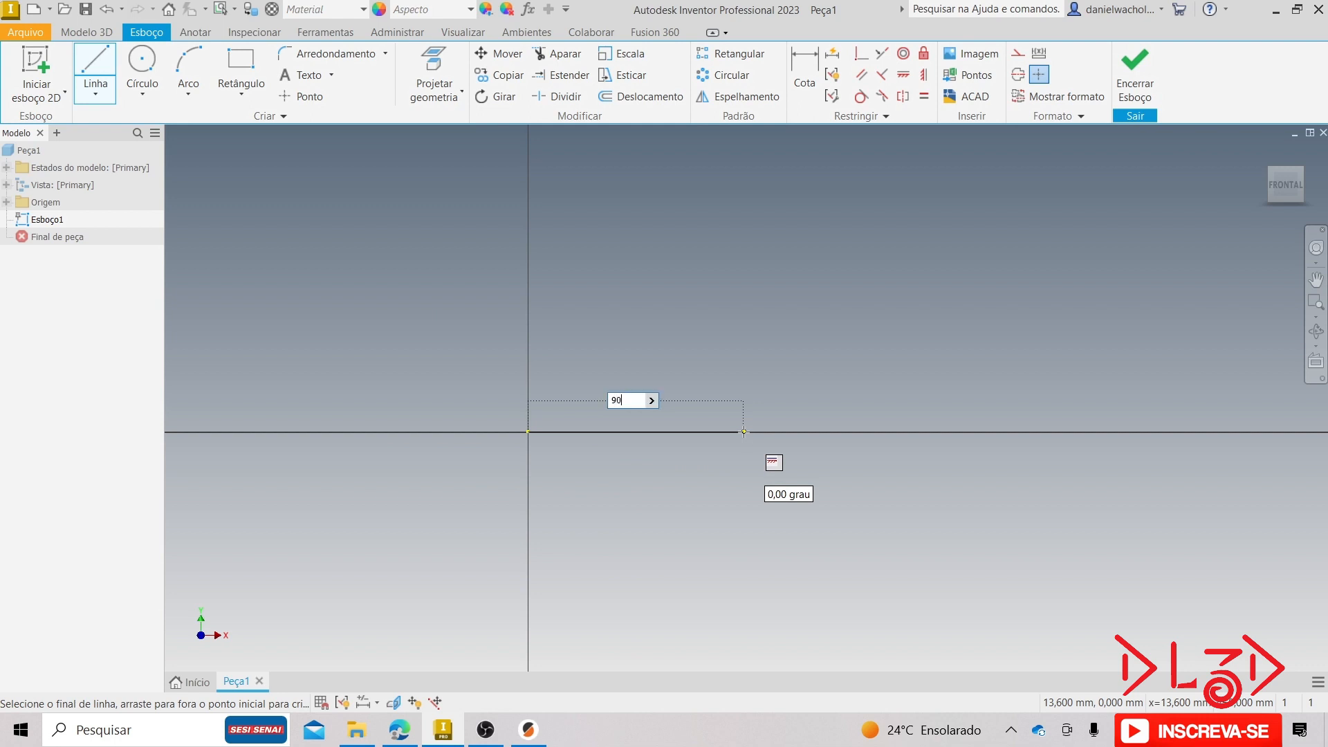
key(Return)
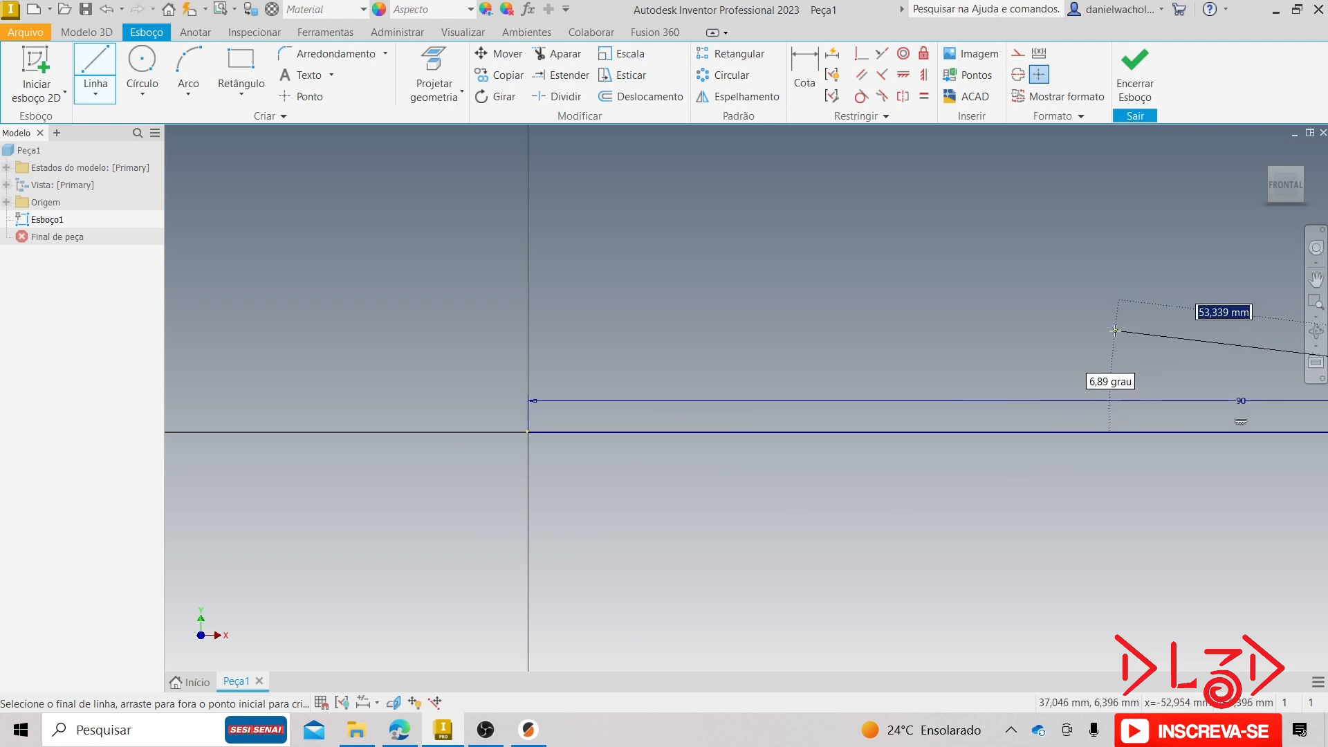
key(Escape)
middle_drag(1118, 333, 680, 438)
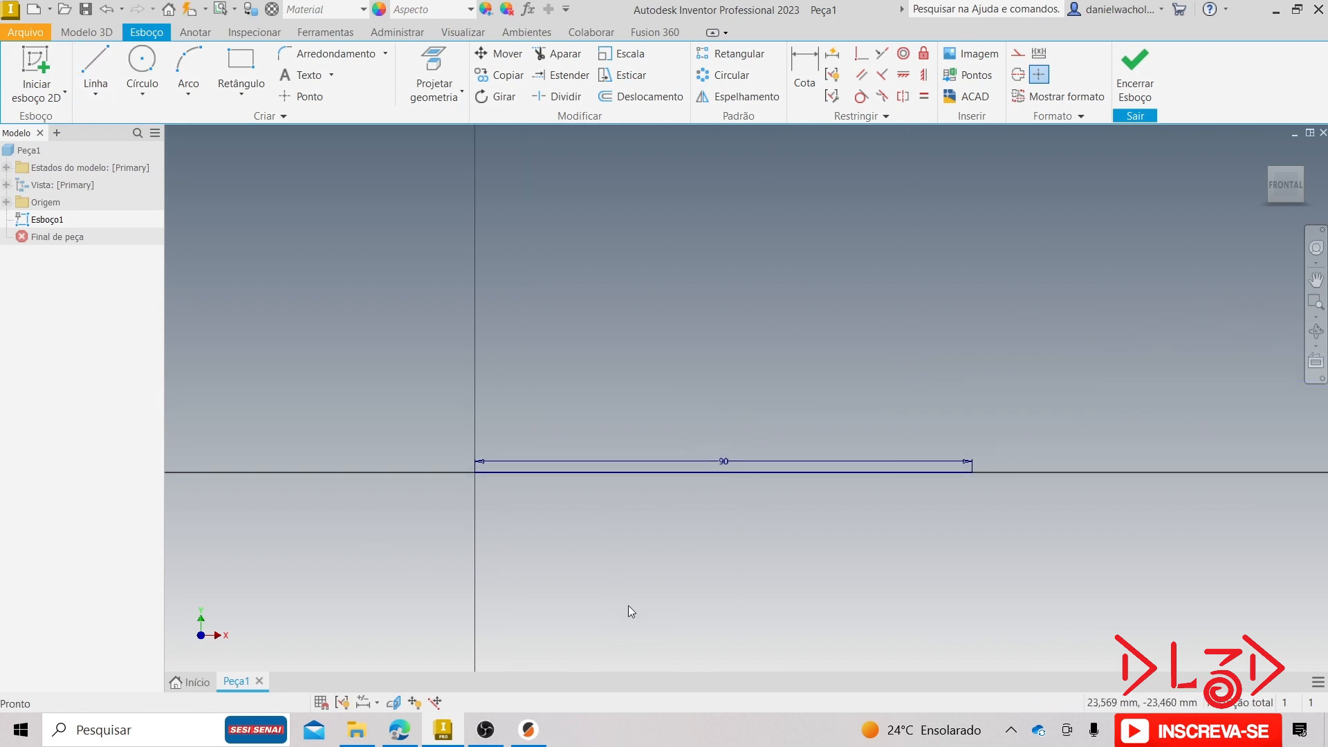
mouse_move(842, 418)
middle_down()
mouse_move(789, 398)
mouse_move(838, 414)
middle_up()
scroll(790, 393, up, 5)
scroll(806, 396, down, 4)
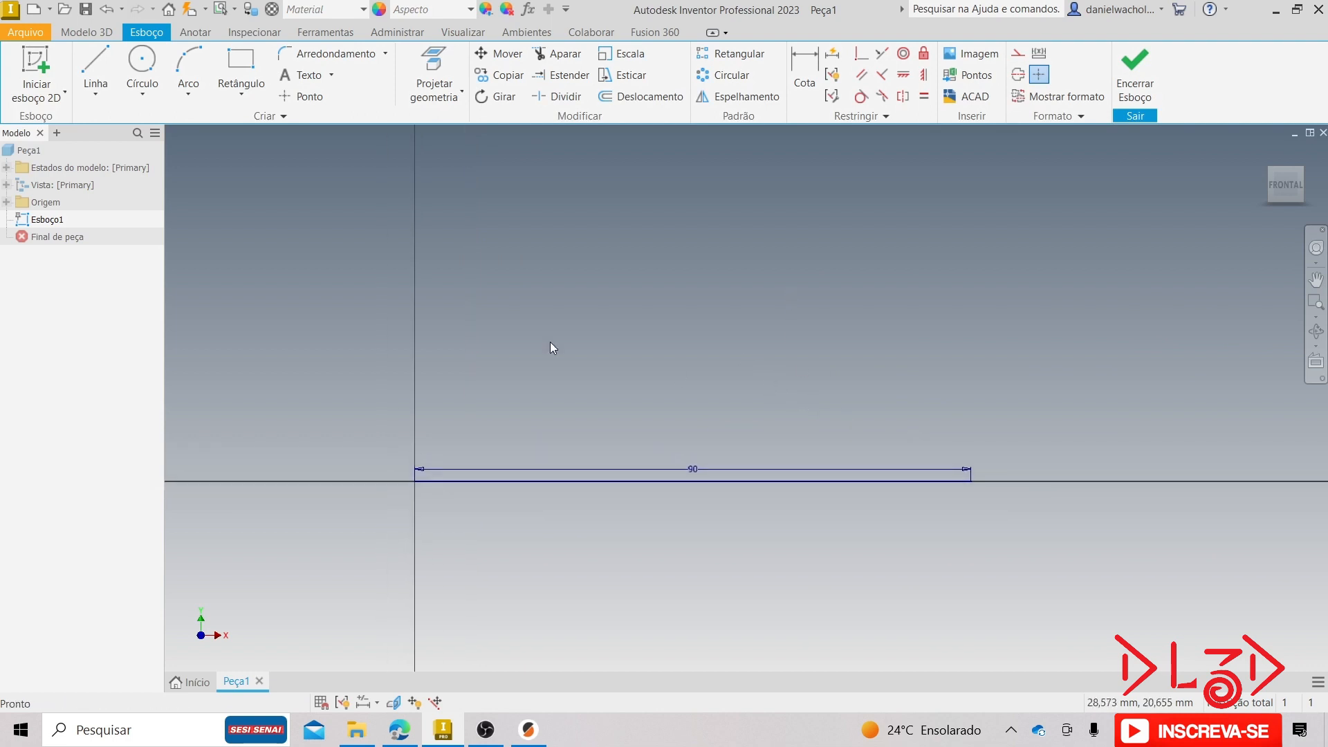
- Sketch the slanted tip line from the origin, the shallow rising taper line, and a vertical step up of about 3 mm
click(95, 69)
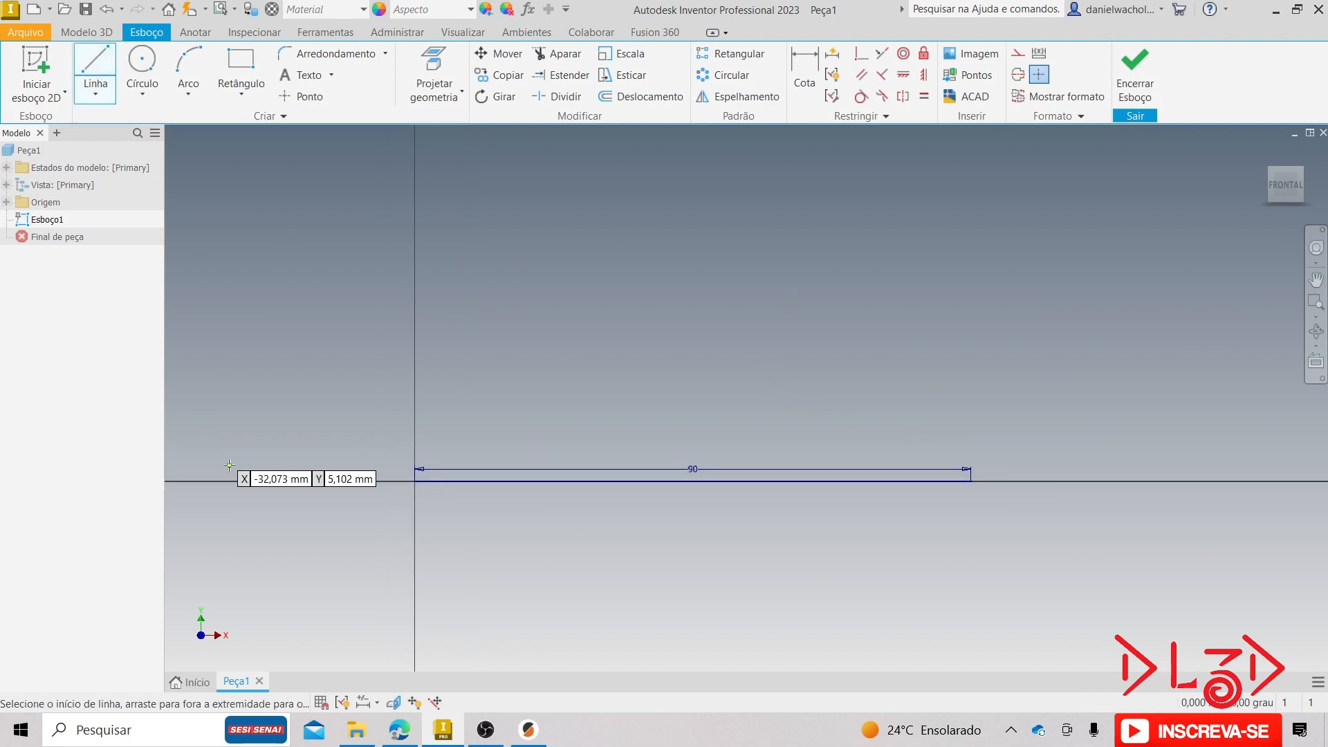
click(414, 481)
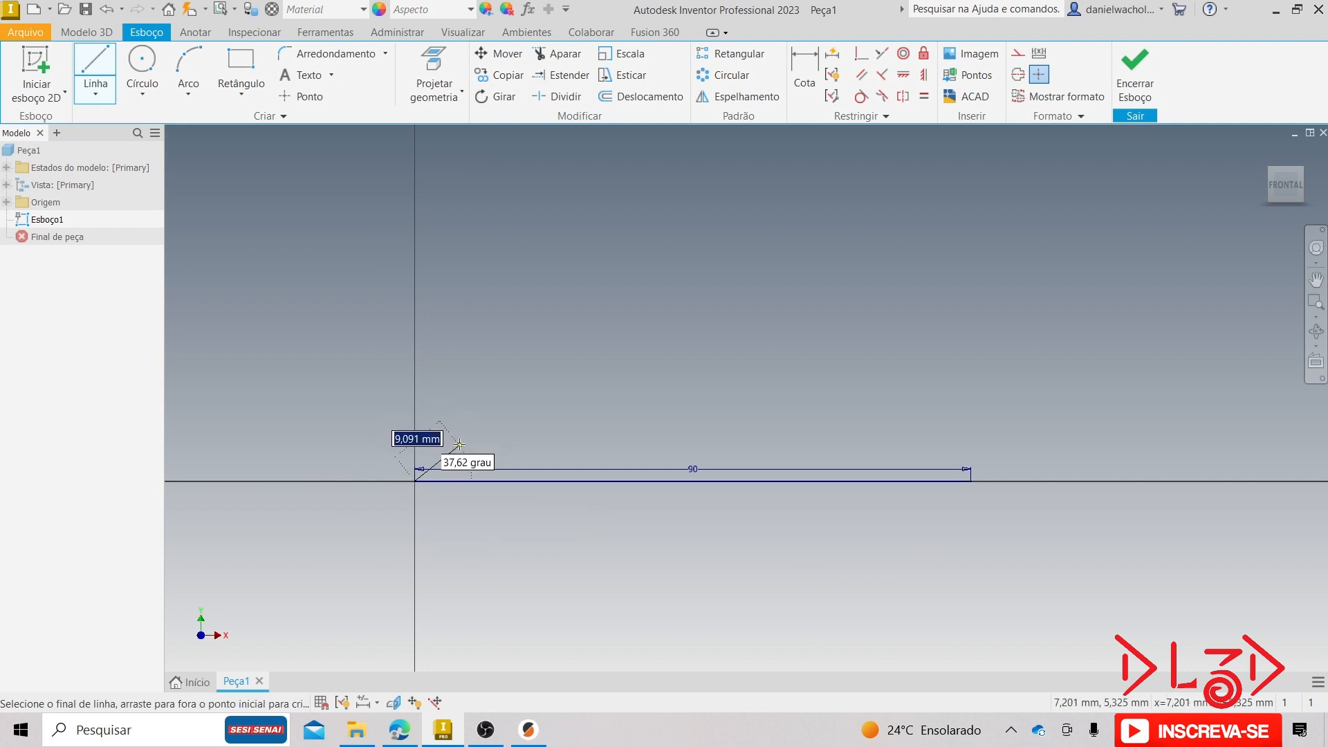
click(459, 438)
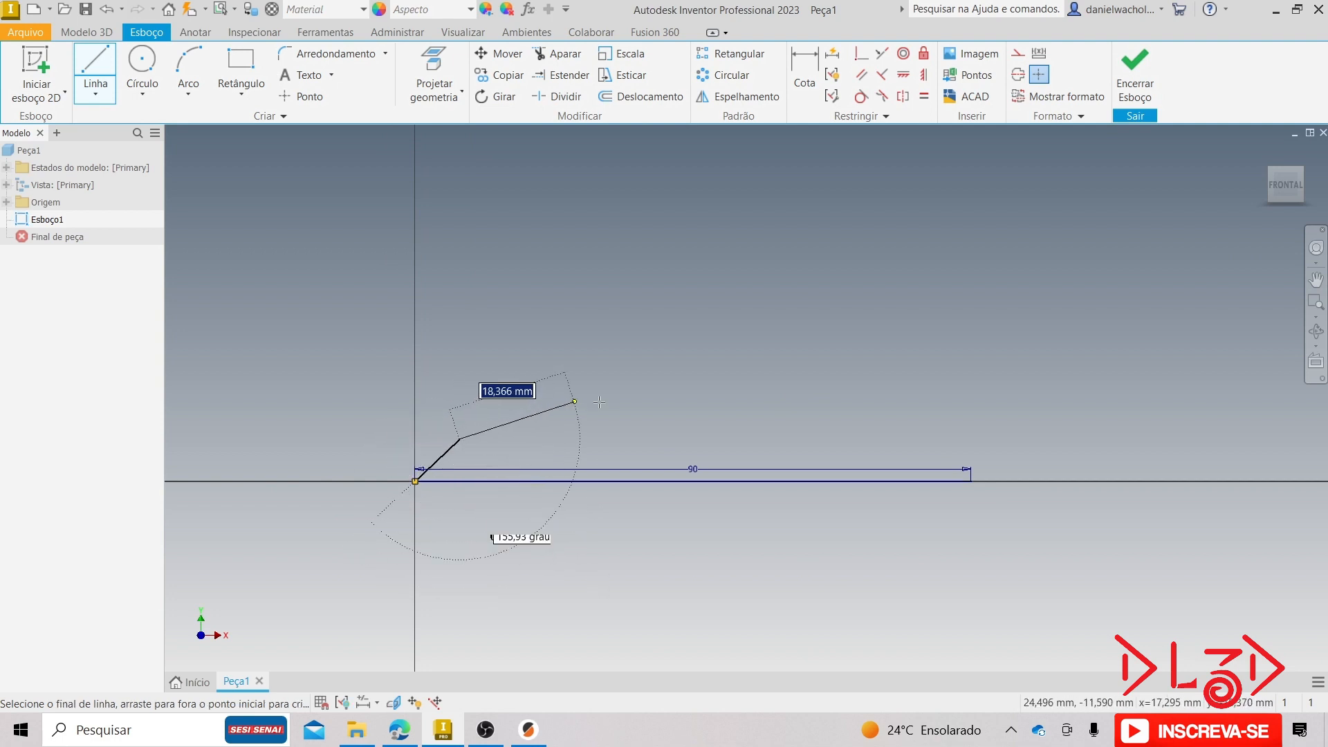
click(660, 430)
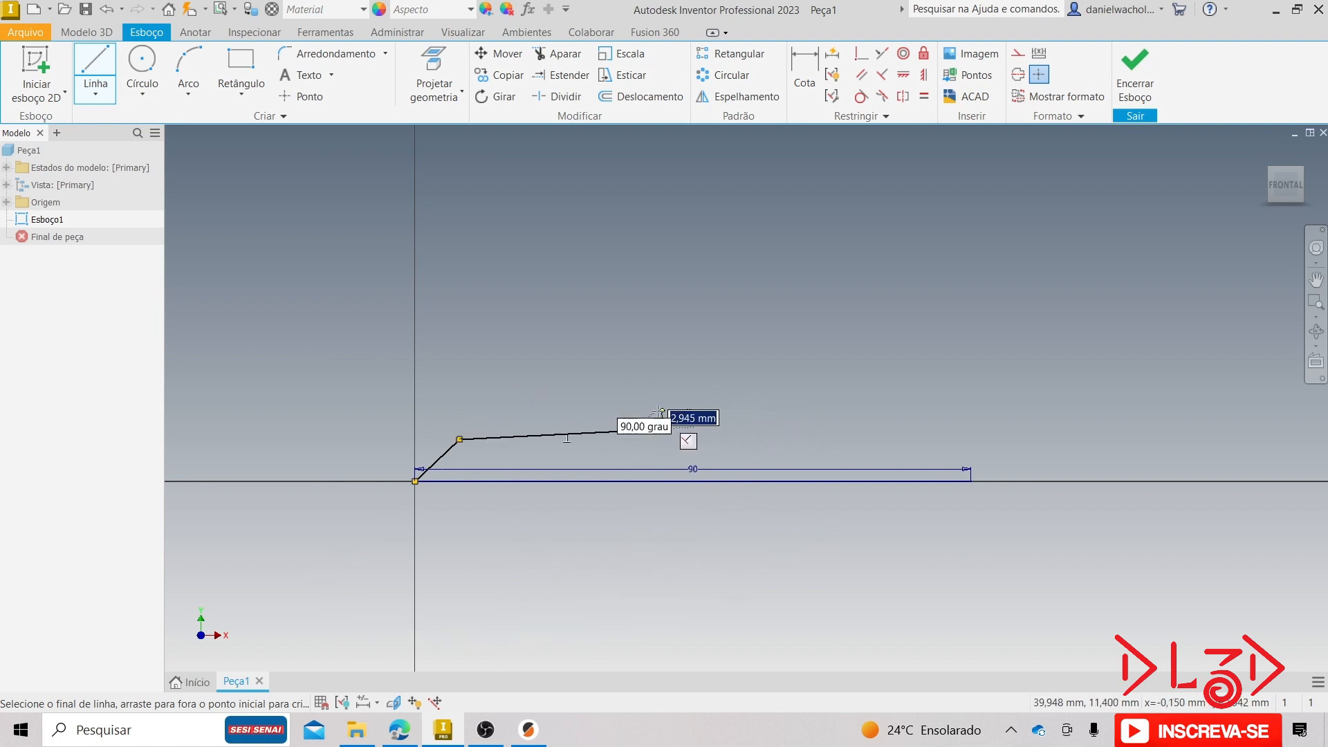
scroll(660, 413, up, 2)
scroll(664, 422, up, 2)
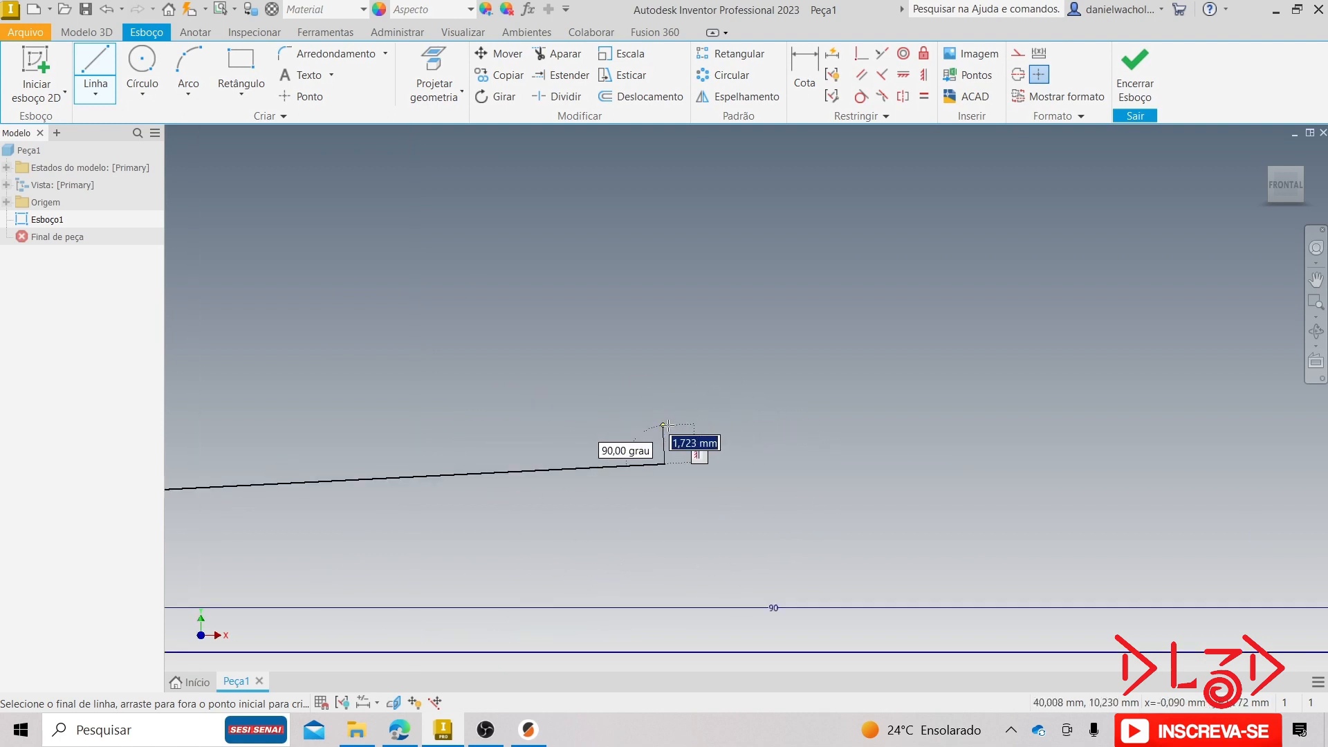
scroll(666, 424, up, 3)
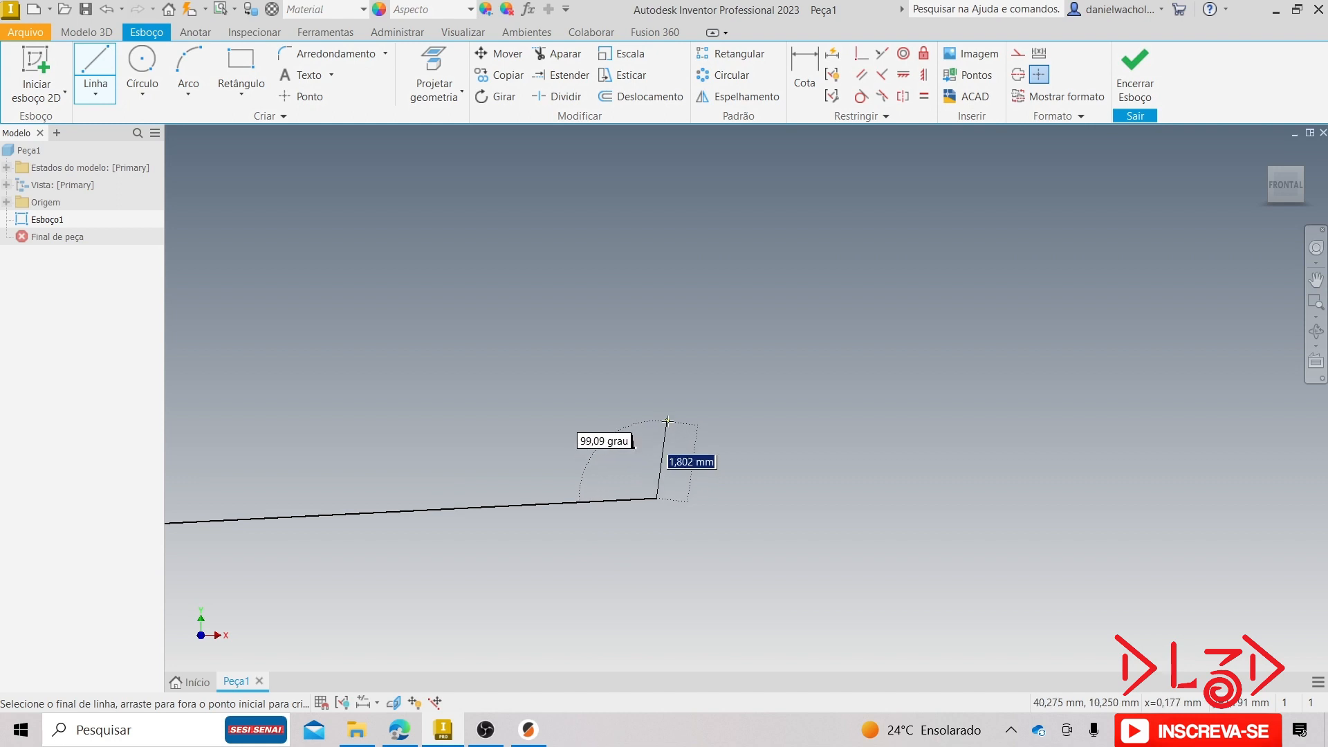
right_click(656, 359)
click(656, 360)
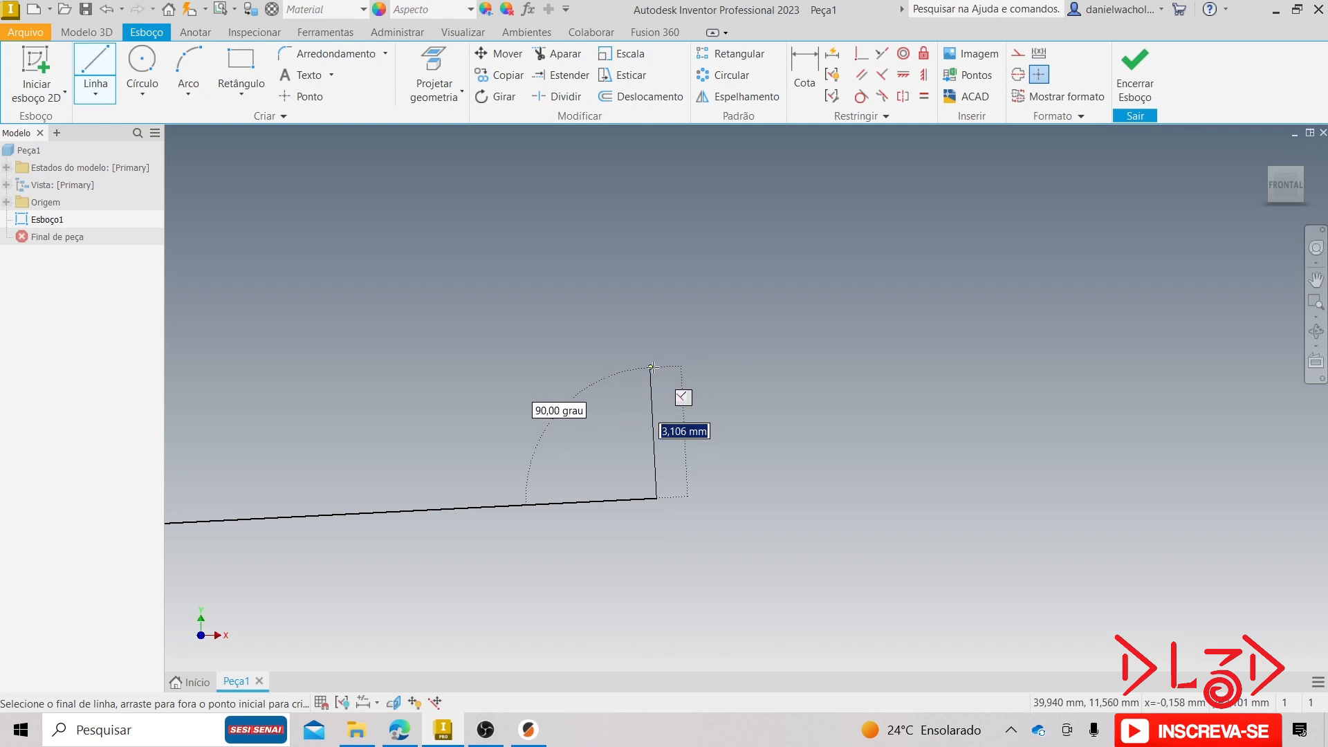
- Continue the profile with a horizontal line about 32 mm long and a vertical step down of about 4 mm
scroll(955, 389, down, 10)
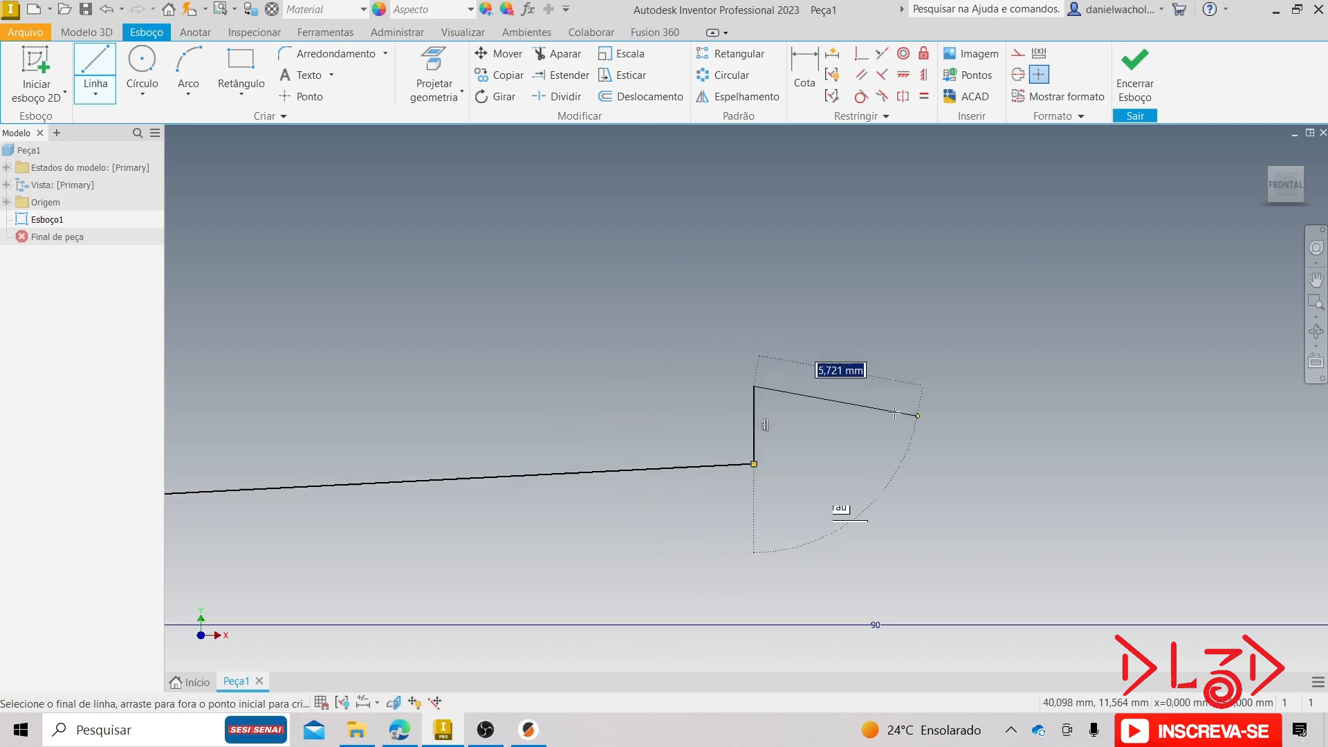
scroll(955, 389, up, 8)
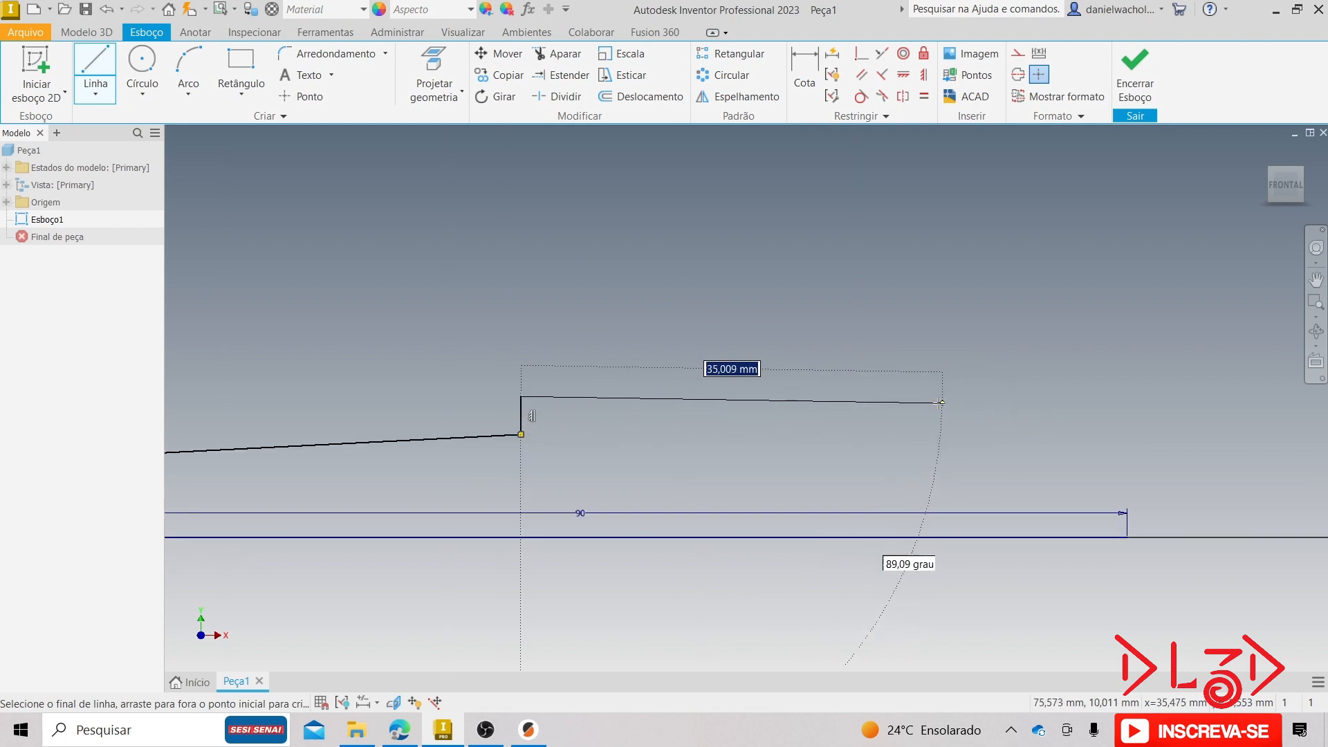
click(903, 397)
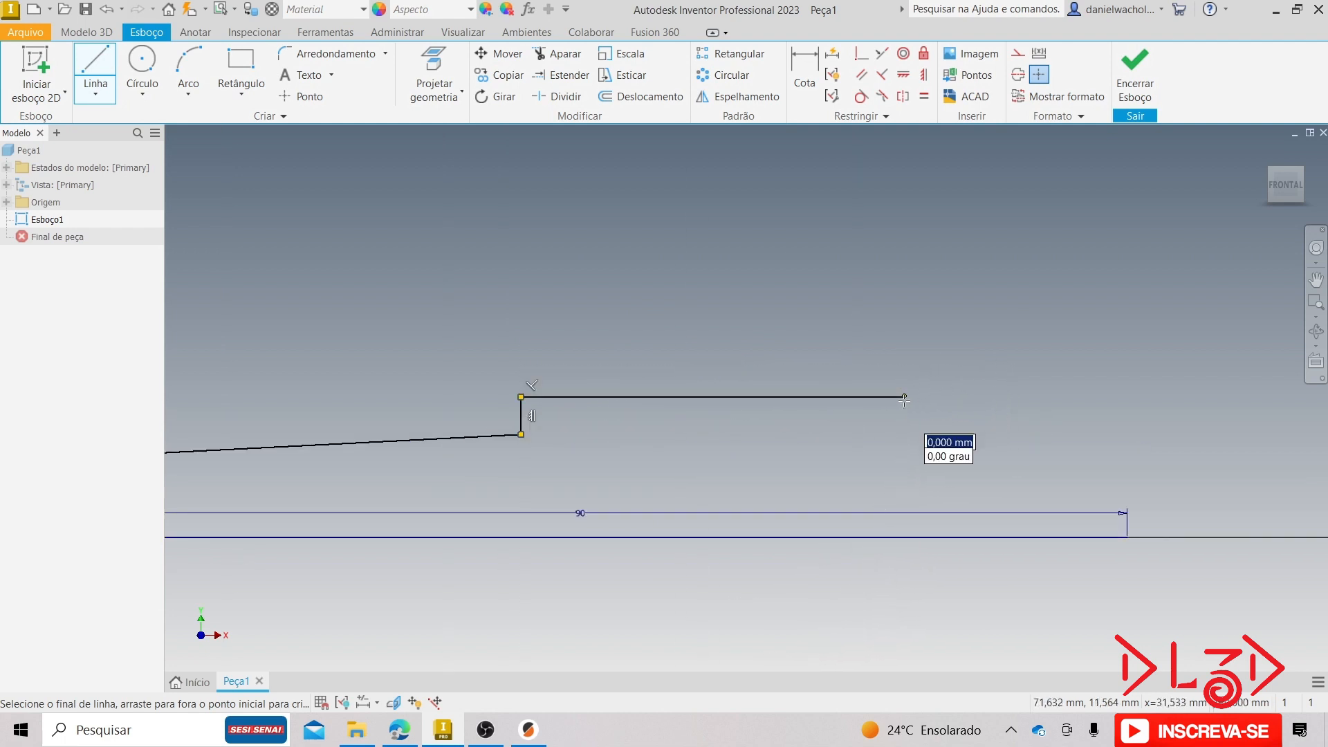
scroll(905, 449, up, 3)
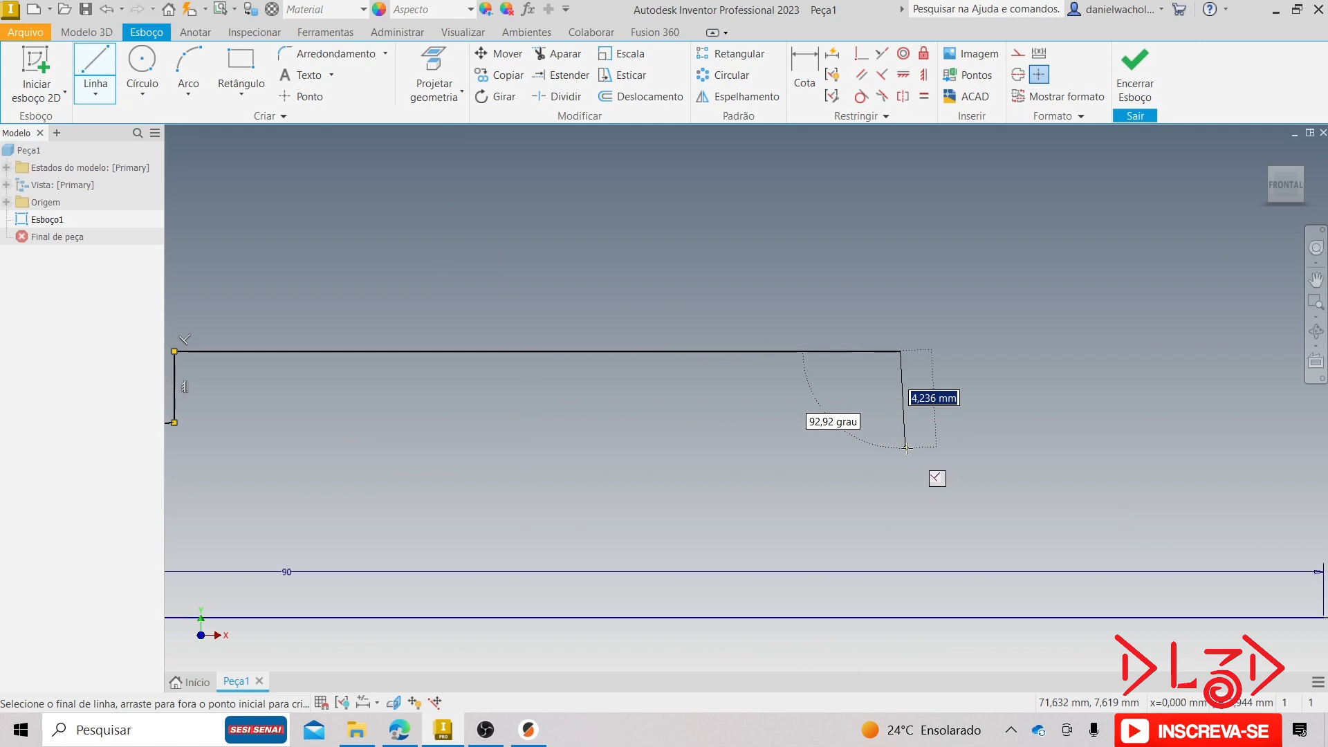
click(901, 446)
- Extend the profile horizontally about 18 mm and close it with a vertical line about 7.4 mm long to the baseline's end
middle_drag(1155, 440, 964, 443)
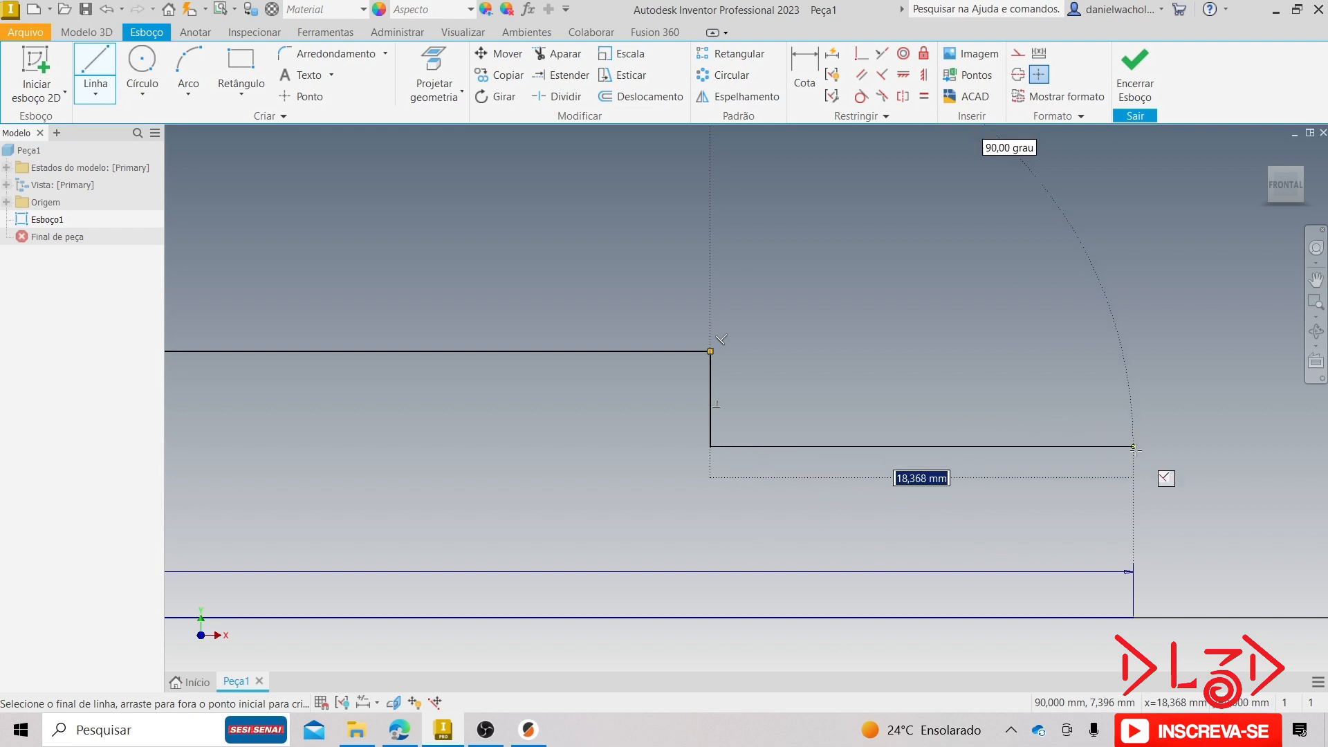
click(1132, 446)
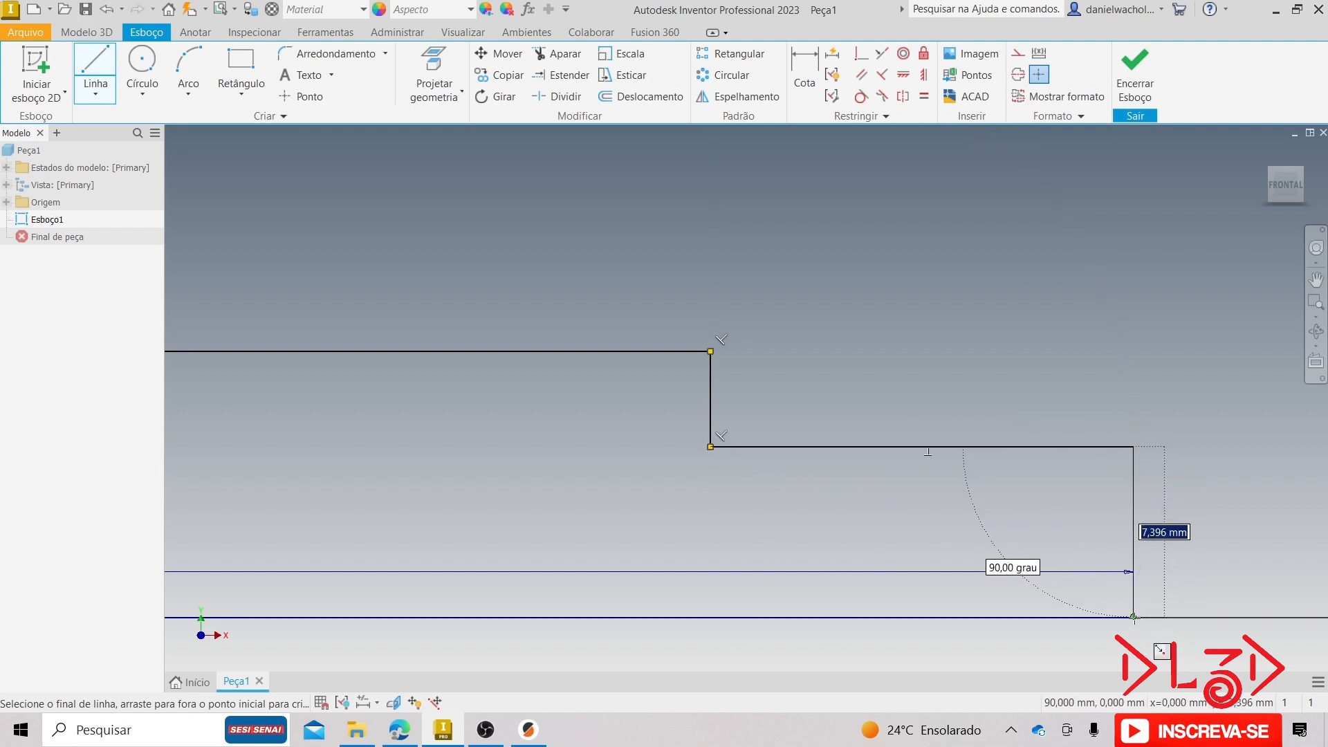
scroll(1134, 615, down, 5)
click(1042, 550)
middle_drag(875, 474, 930, 379)
scroll(930, 379, down, 1)
key(Escape)
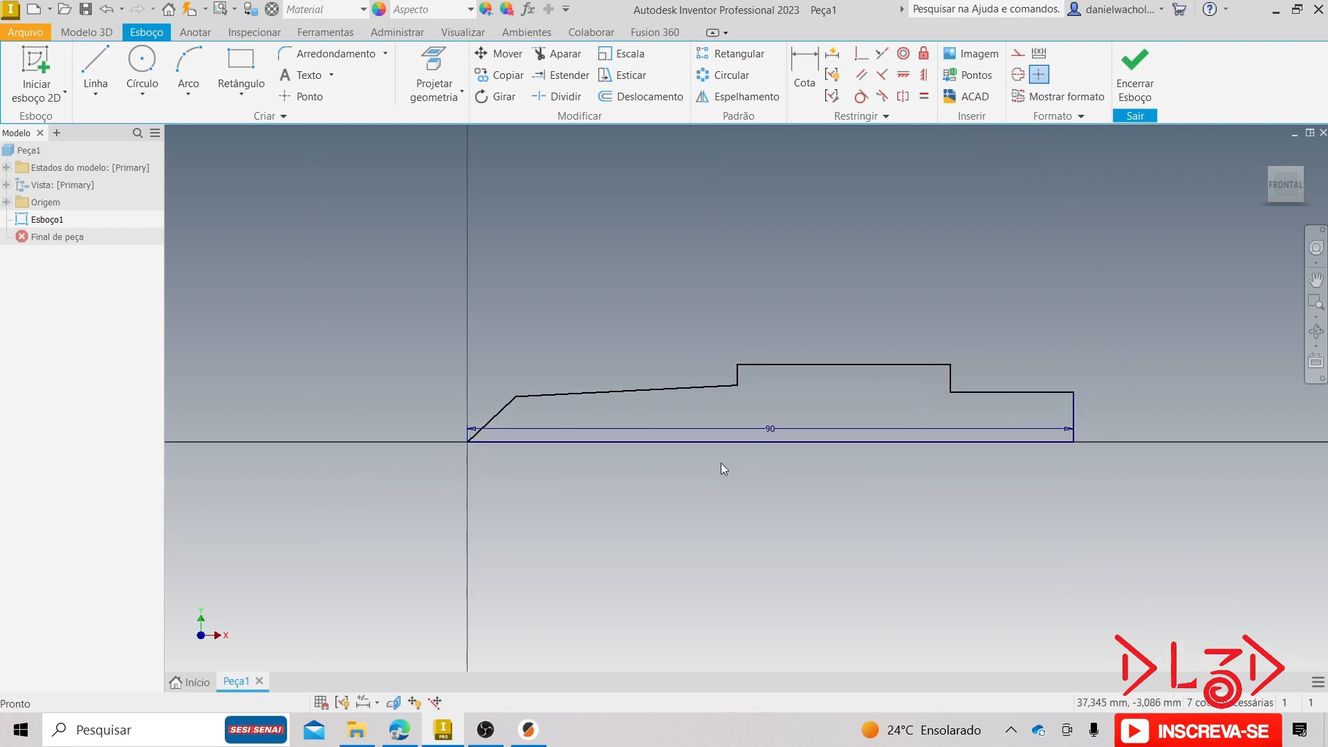
- Move the 90 mm dimension below the profile's baseline
middle_drag(717, 464, 765, 471)
drag(811, 435, 811, 485)
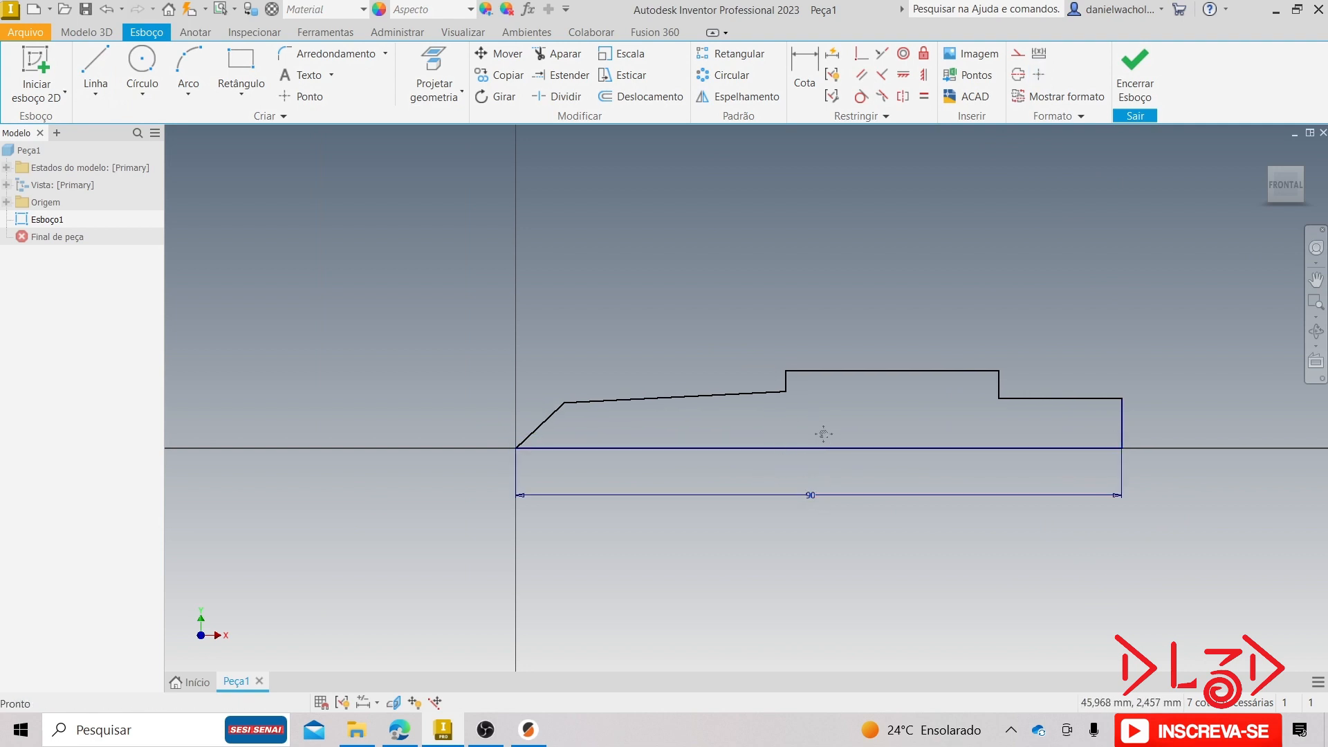
mouse_move(823, 433)
middle_down()
mouse_move(753, 412)
mouse_move(745, 394)
mouse_move(693, 423)
middle_up()
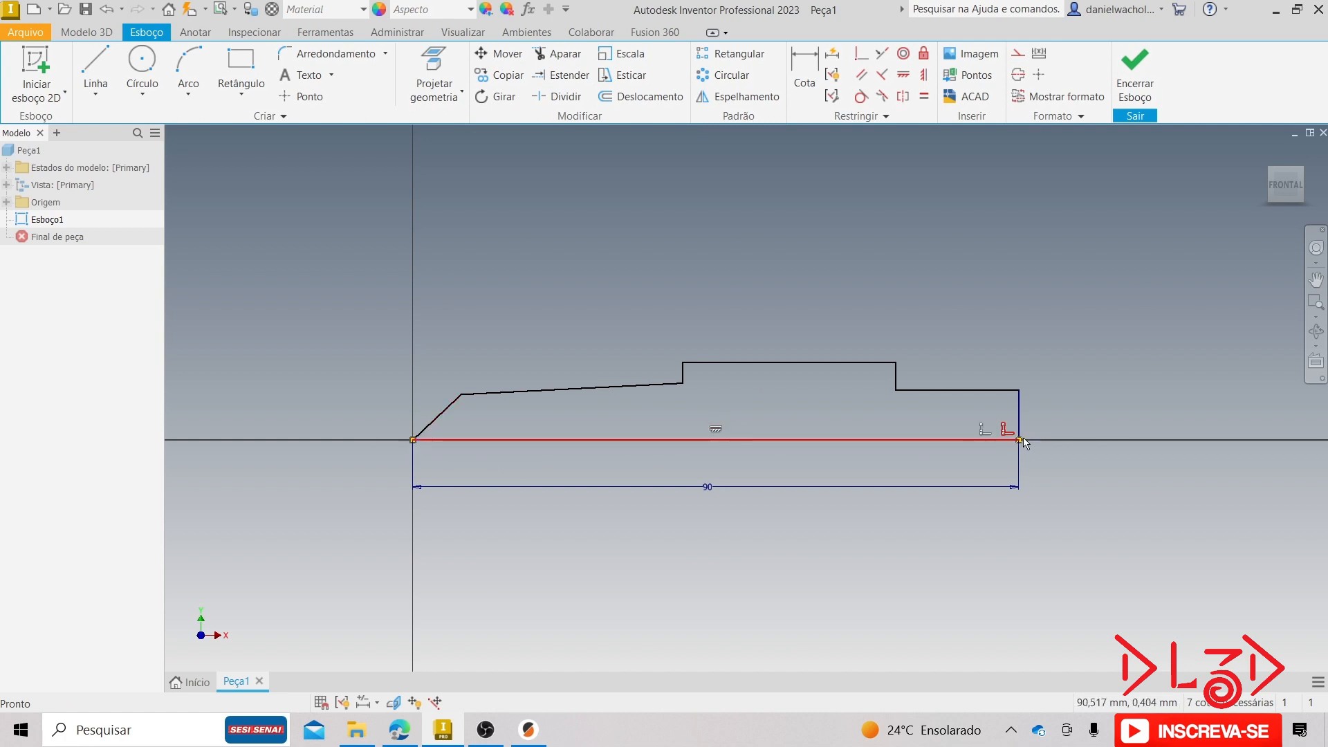
- Try a linear dimension between the raised section's upper edge and the solid baseline, and delete that dimension
click(1004, 440)
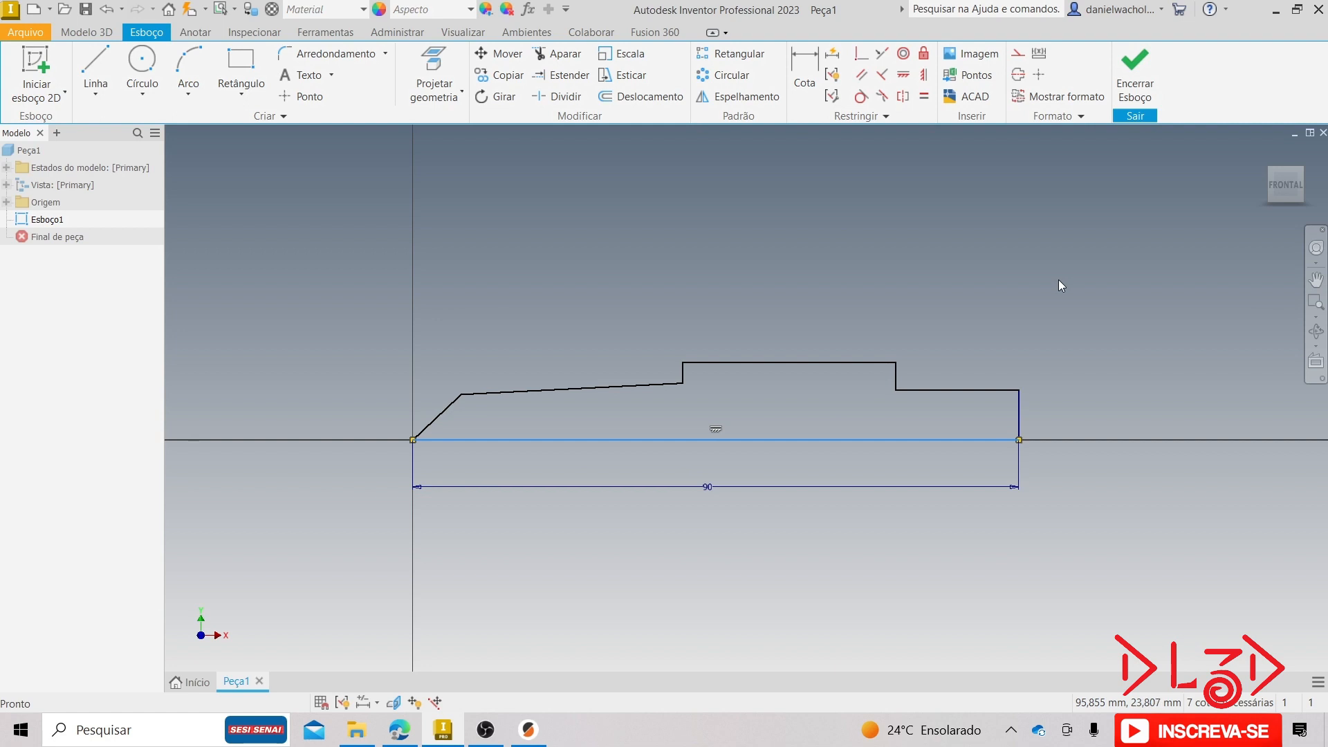
click(1018, 75)
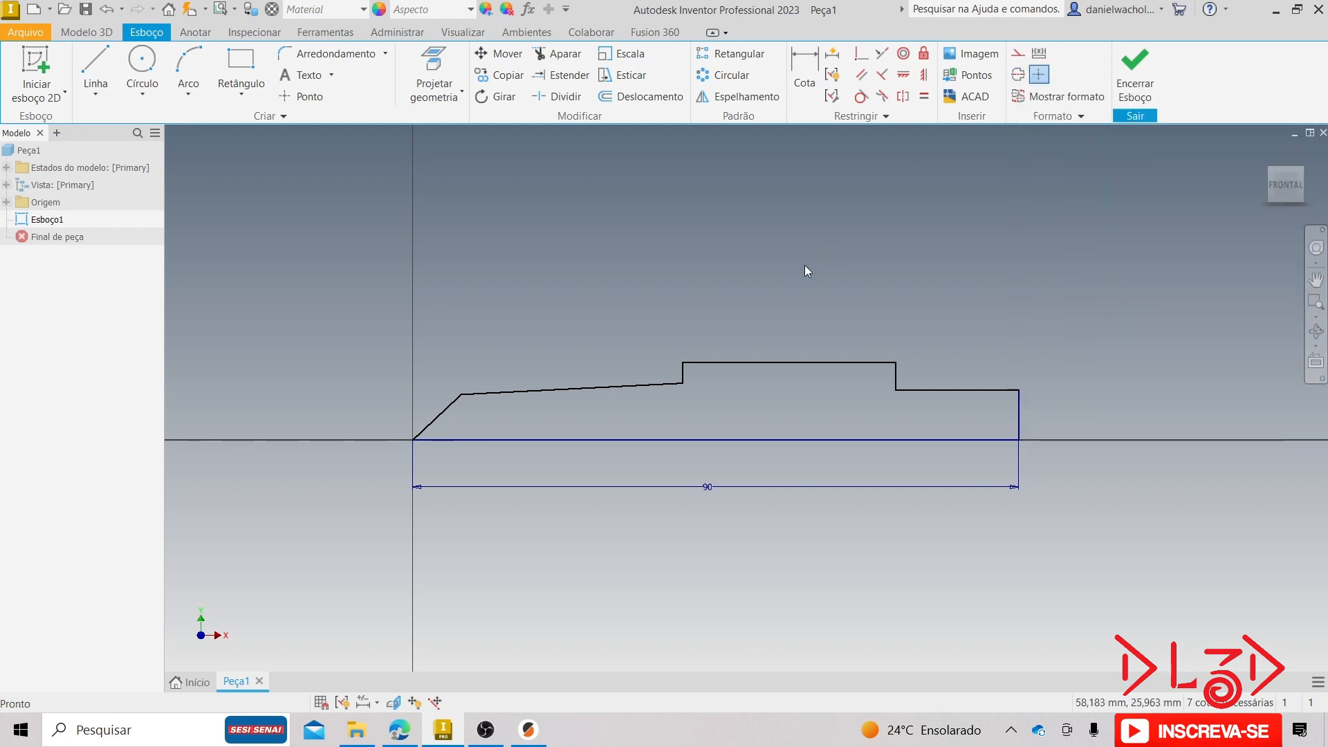
click(712, 364)
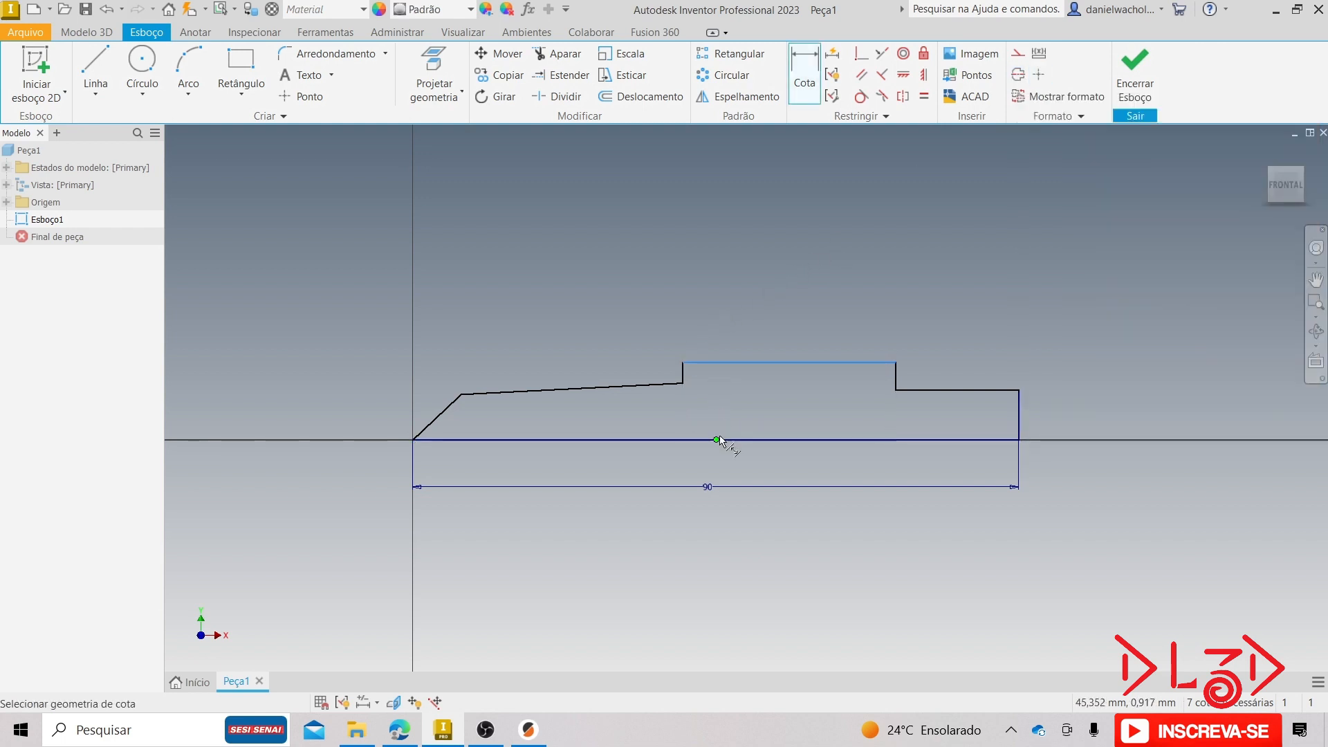
click(723, 440)
click(743, 427)
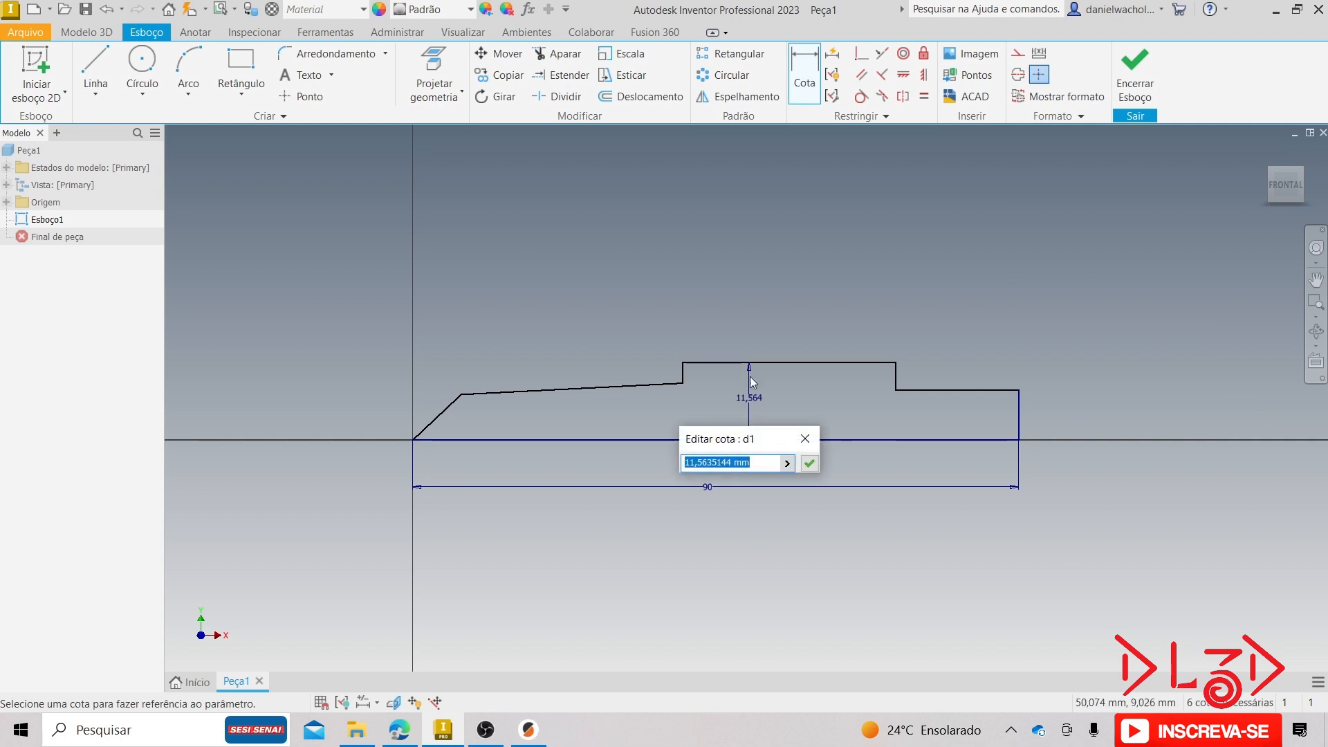
drag(758, 438, 846, 307)
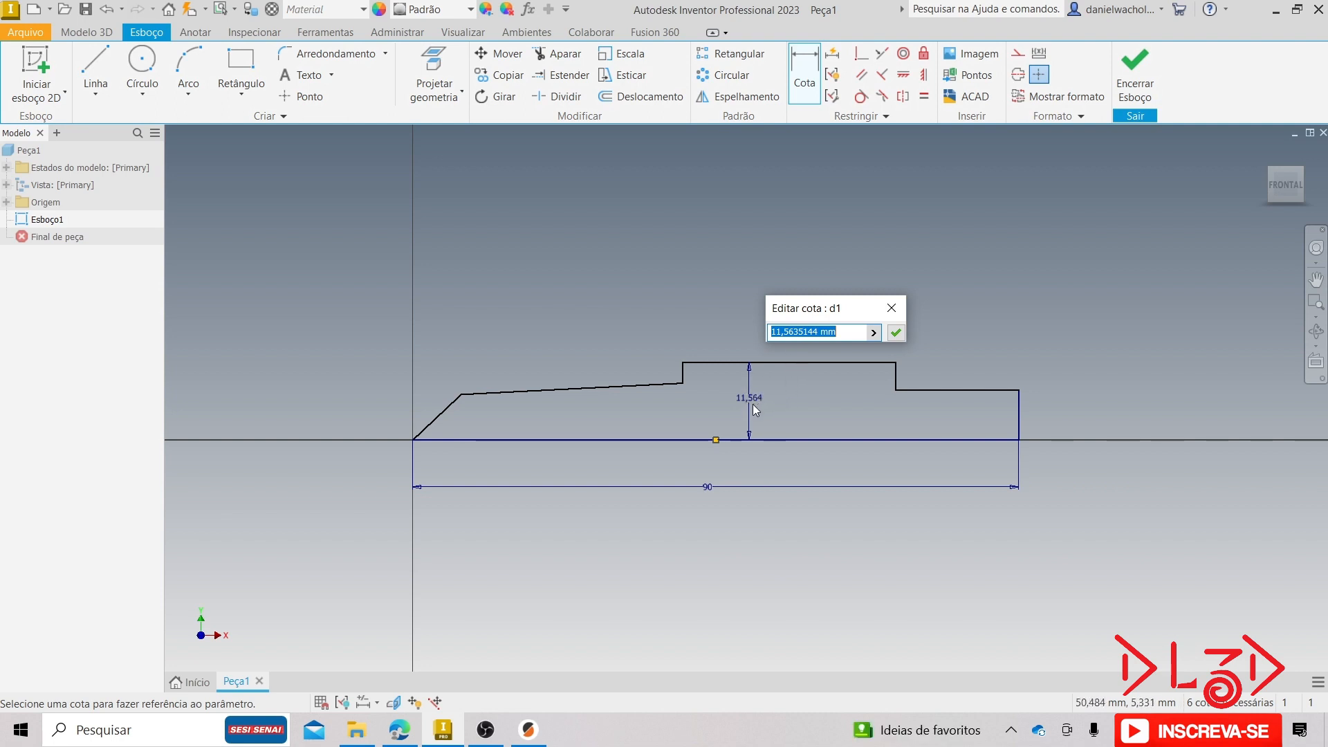
key(Return)
key(Escape)
key(Delete)
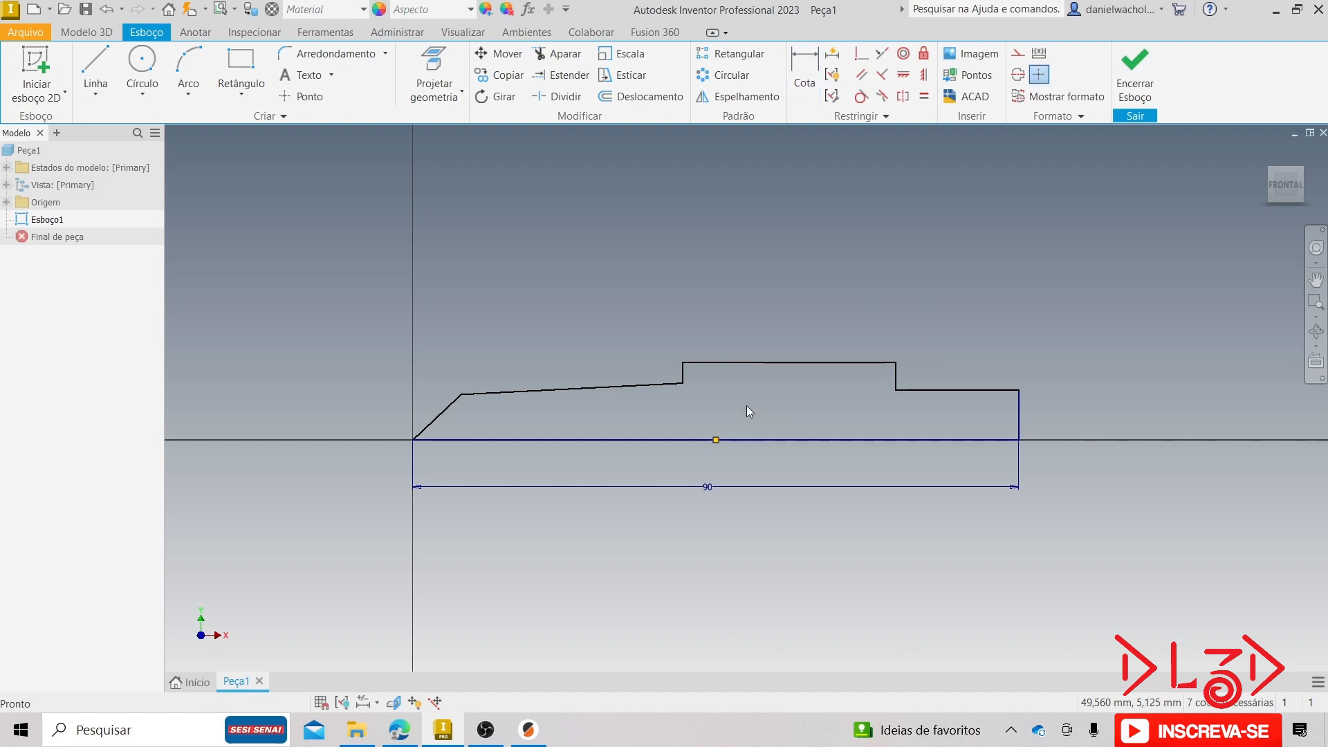
- Check the part drawing in the PDF and convert the profile's 90 mm baseline to a centerline
click(399, 729)
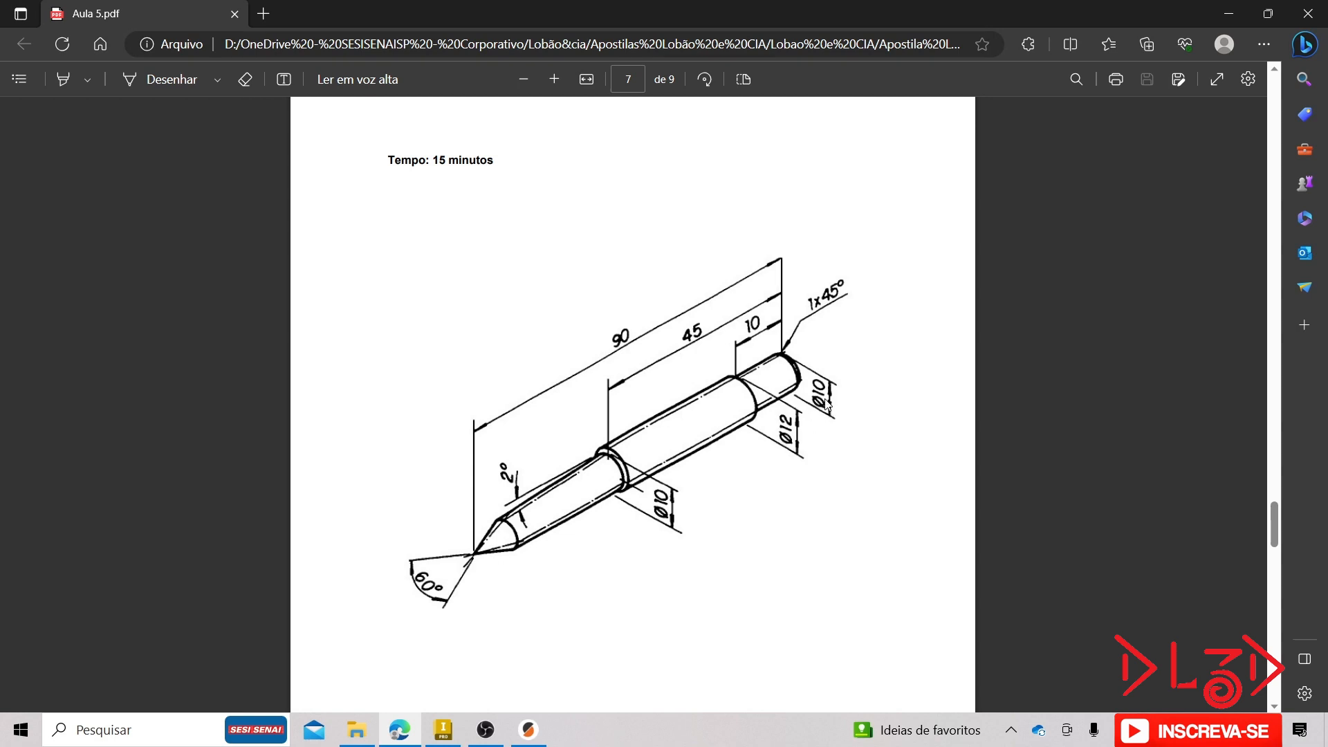
click(445, 736)
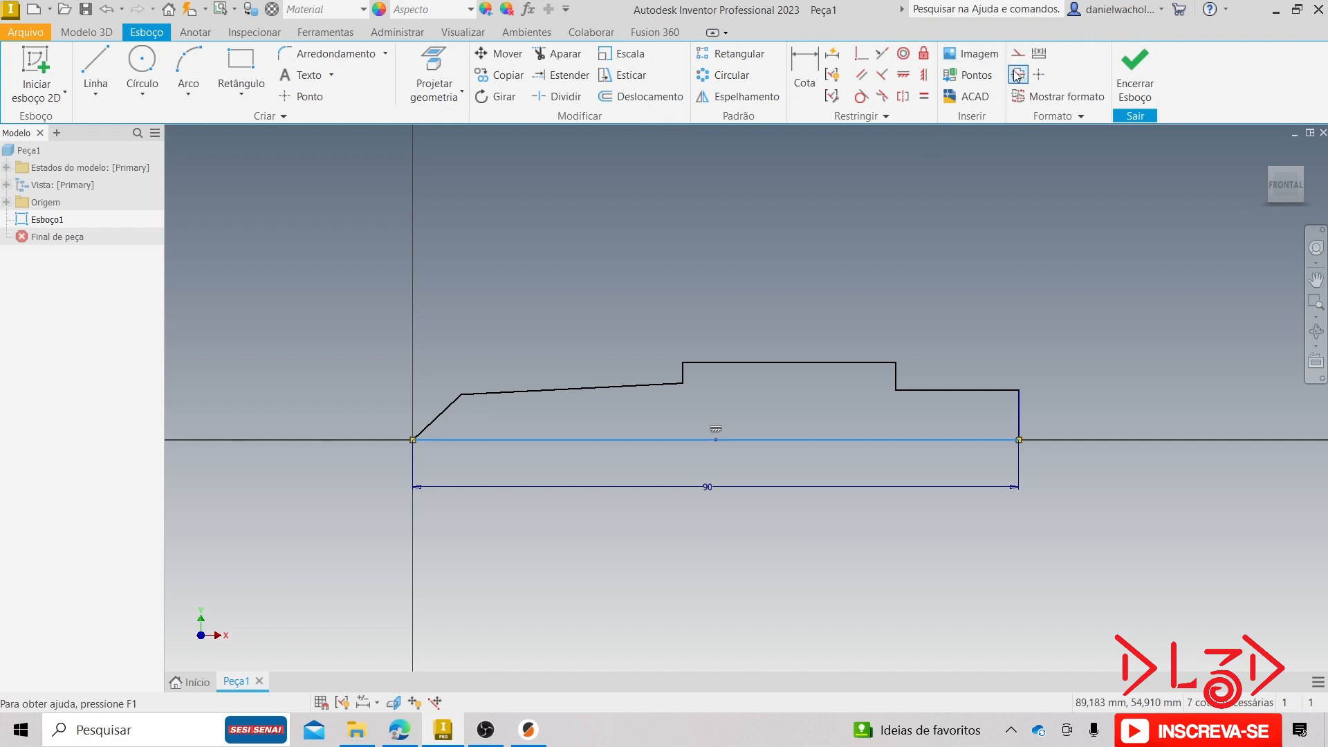
click(792, 245)
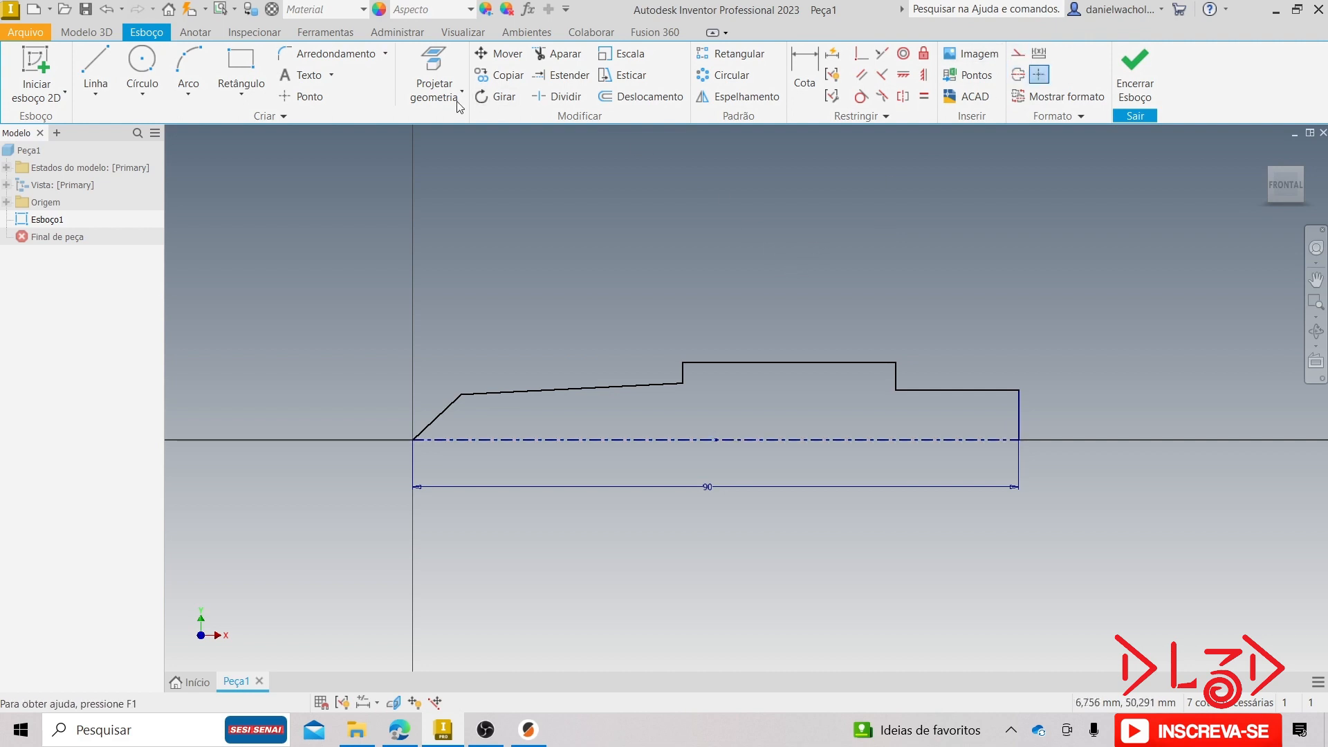
- Dimension the raised section's upper edge against the centerline with a diameter of 12 mm
key(d)
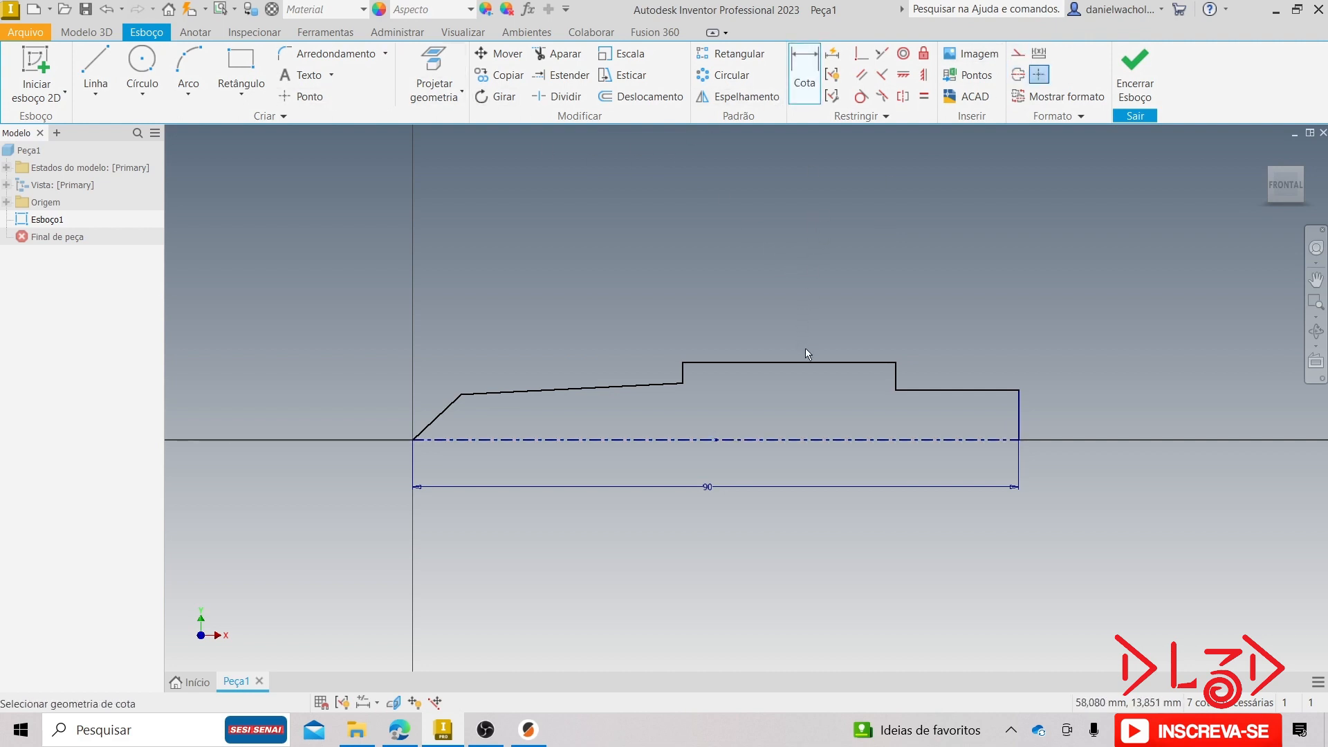
click(803, 361)
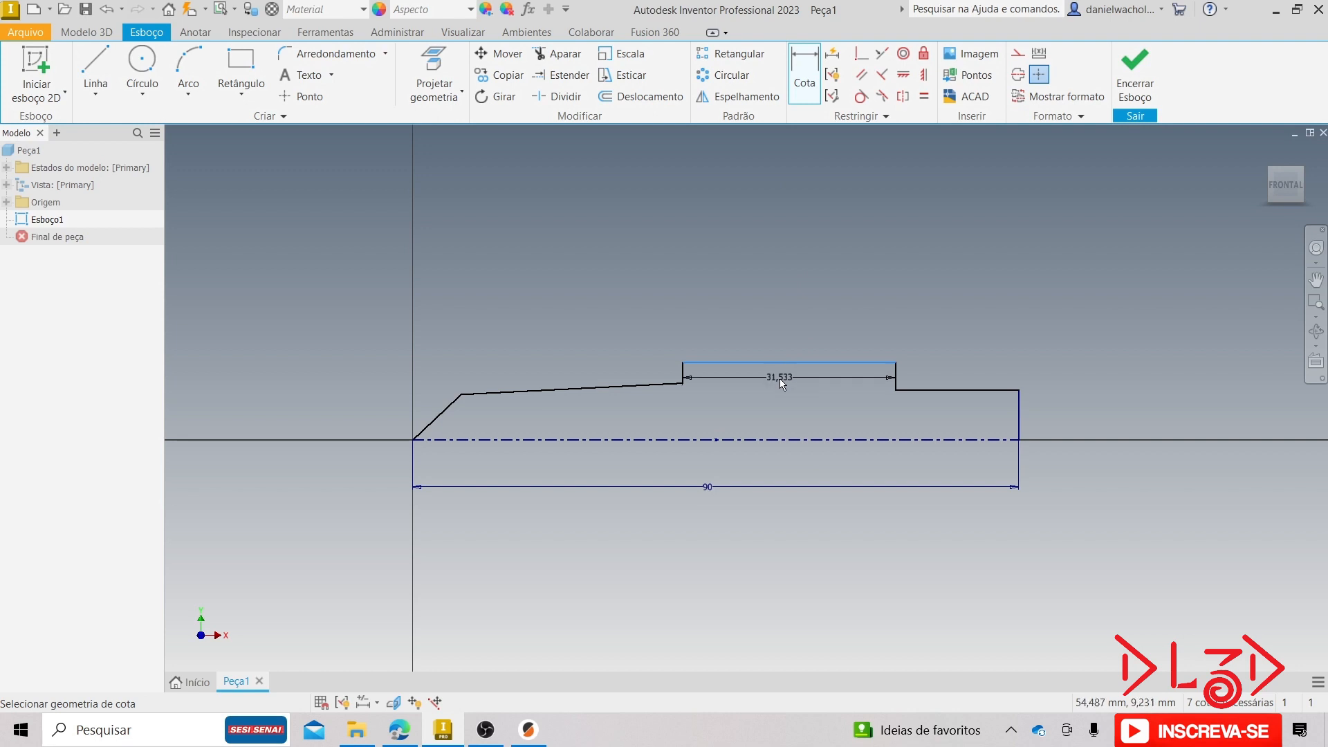
click(778, 440)
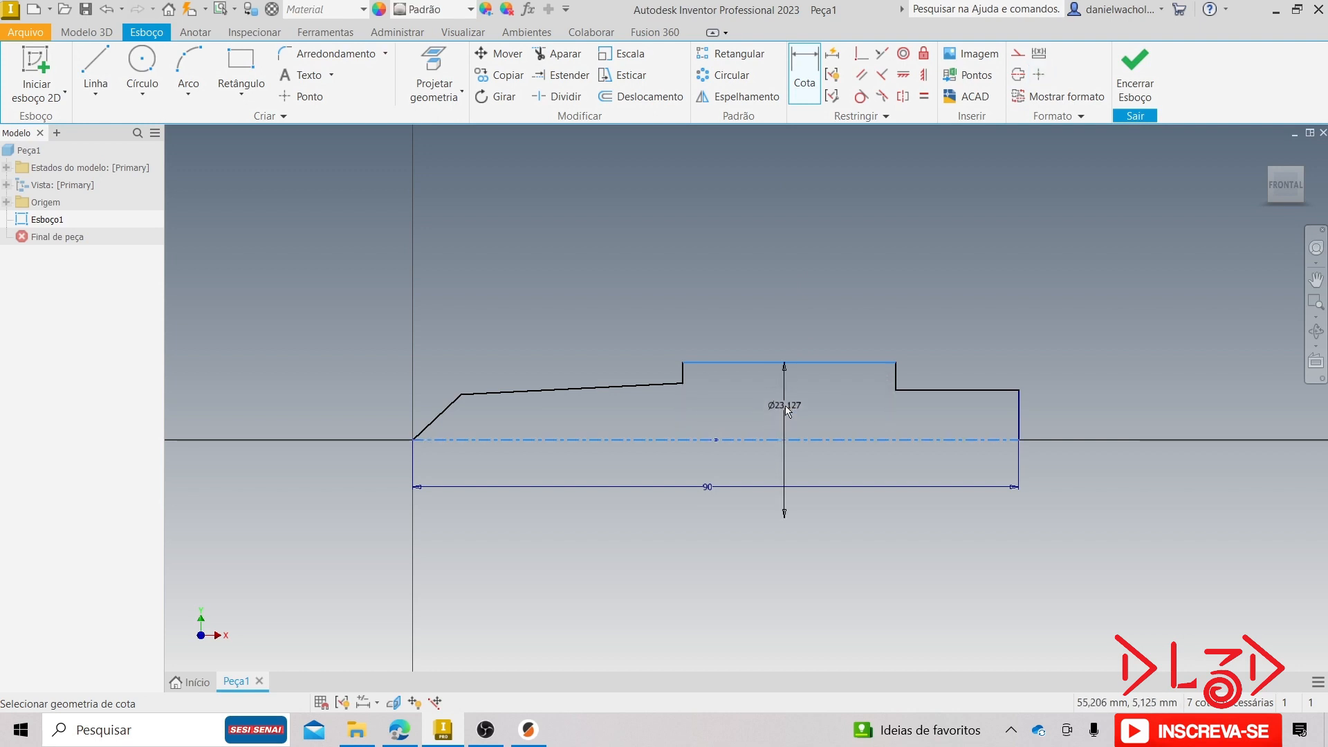
click(784, 406)
text(12)
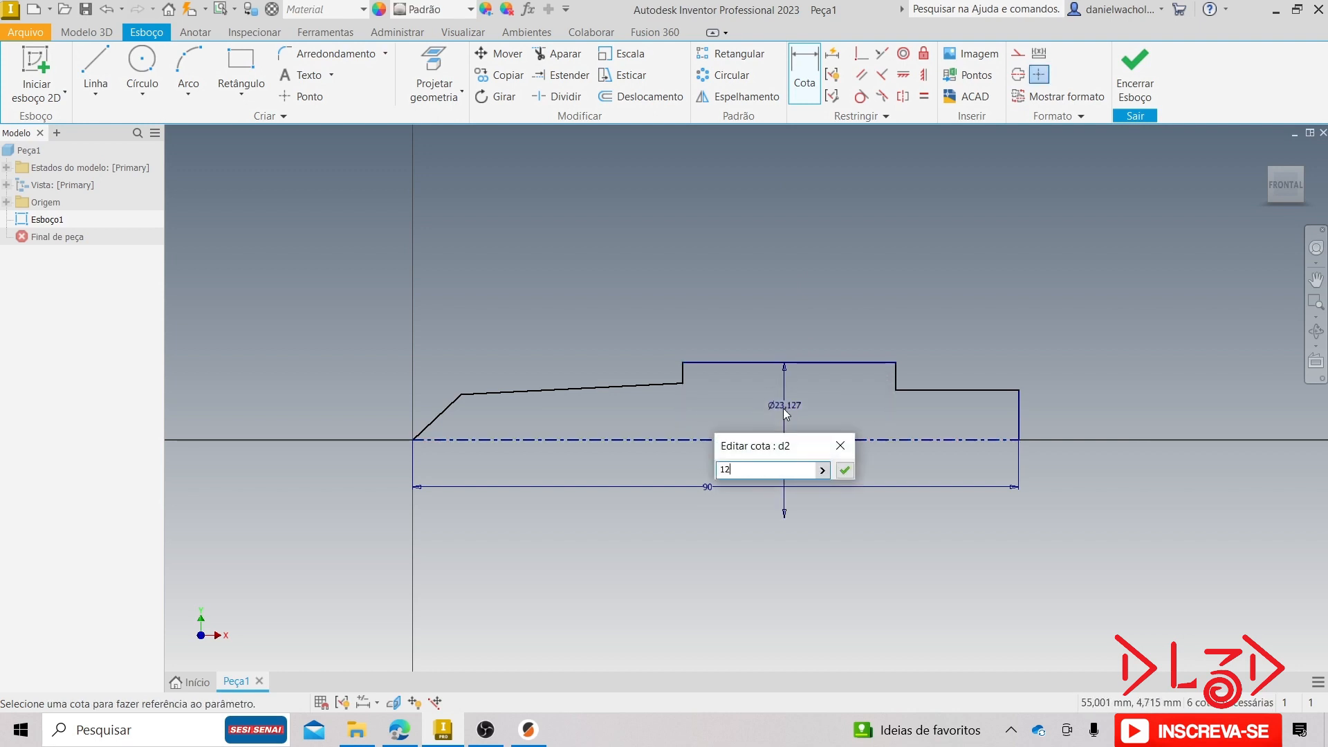
key(Return)
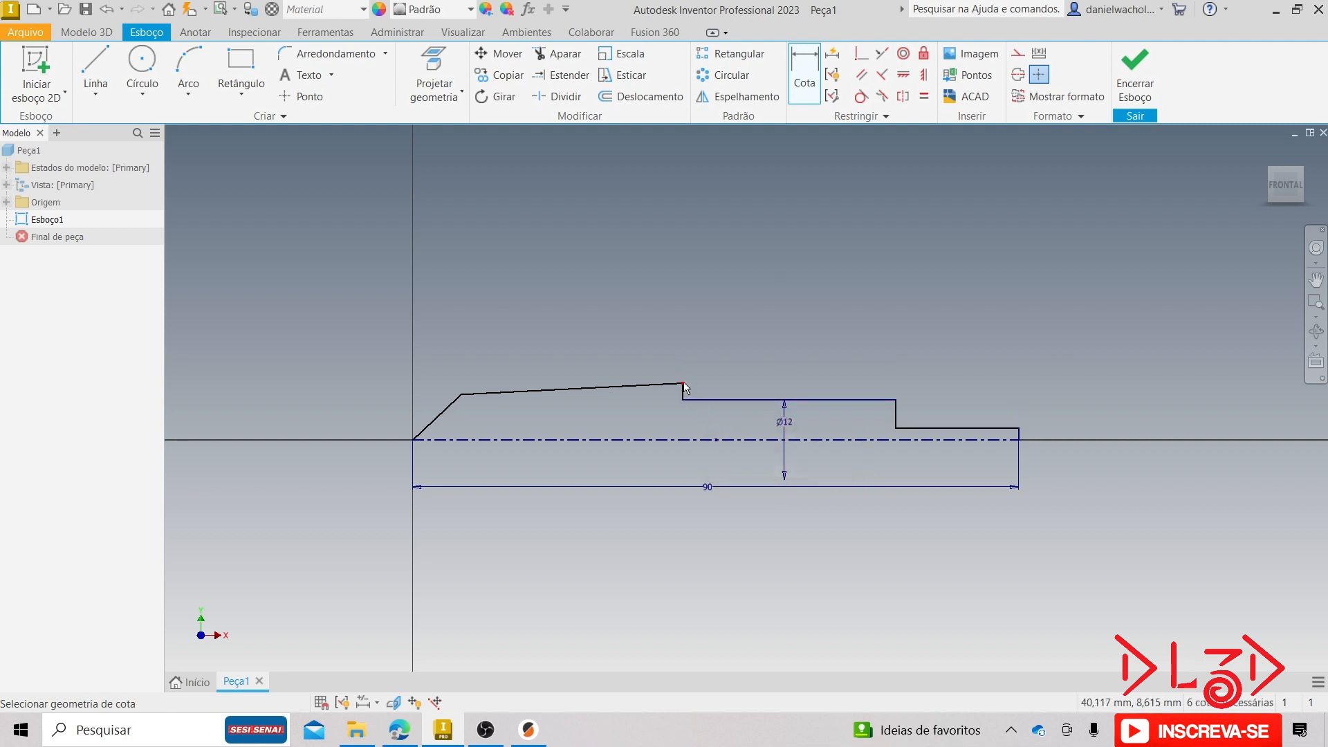
- Dimension the taper's end at the step to a 10 mm diameter and lower the corner between taper and point
click(675, 441)
click(674, 436)
text(1)
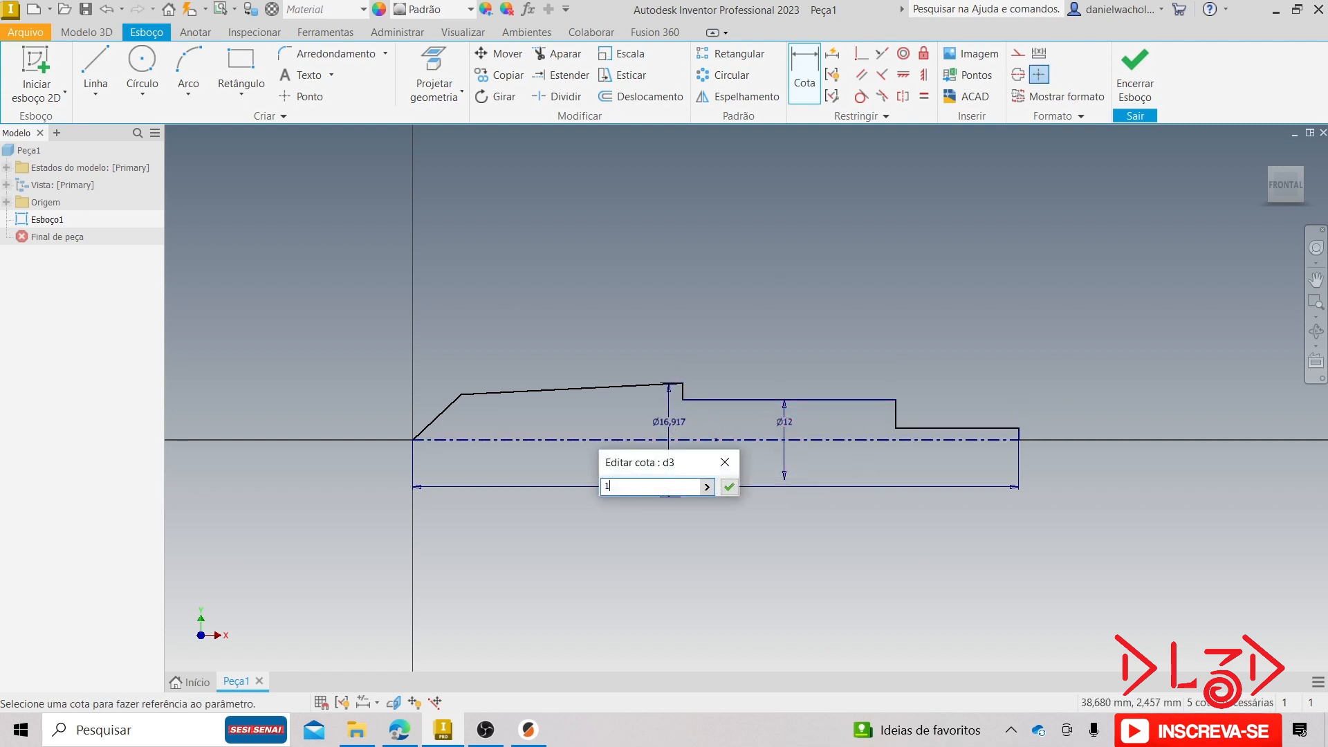
text(0)
key(Return)
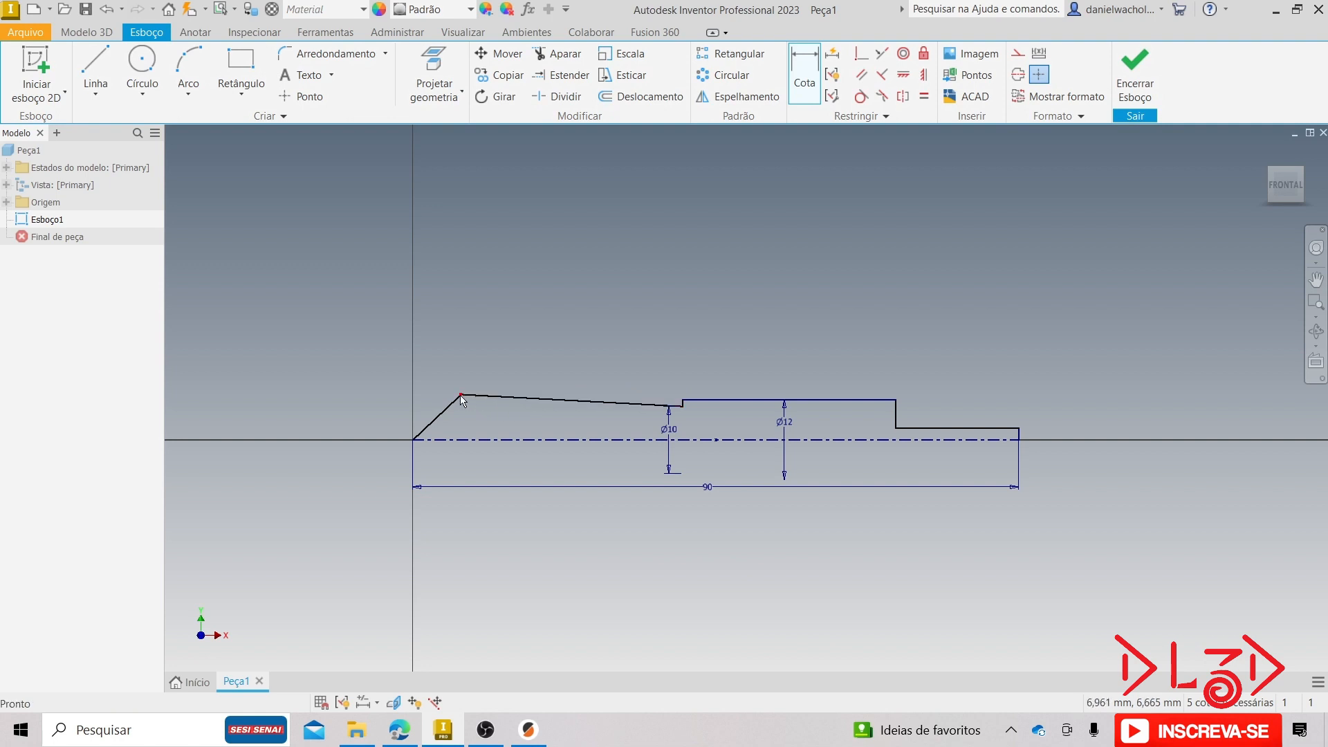
drag(460, 399, 460, 424)
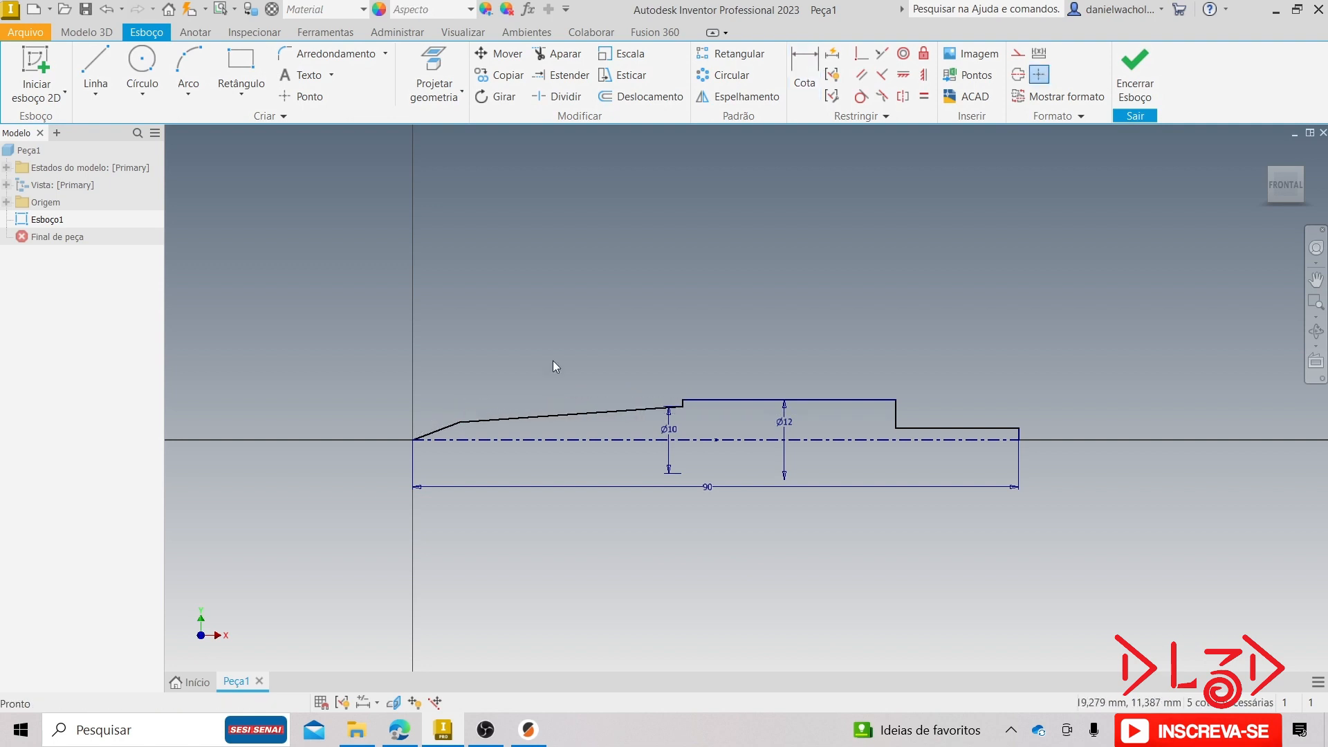
- Dimension the rear section's upper edge against the centerline with a diameter of 10 mm
key(d)
click(911, 429)
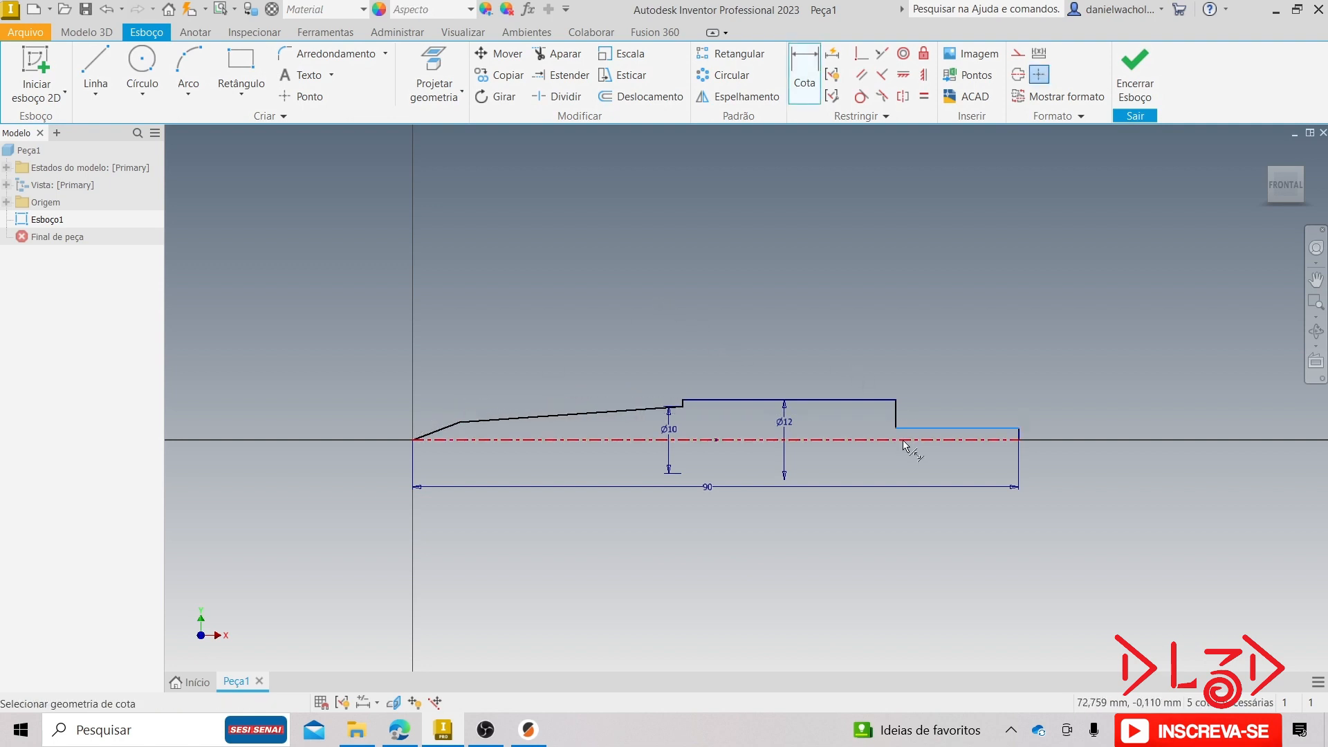
click(902, 440)
click(870, 431)
text(10)
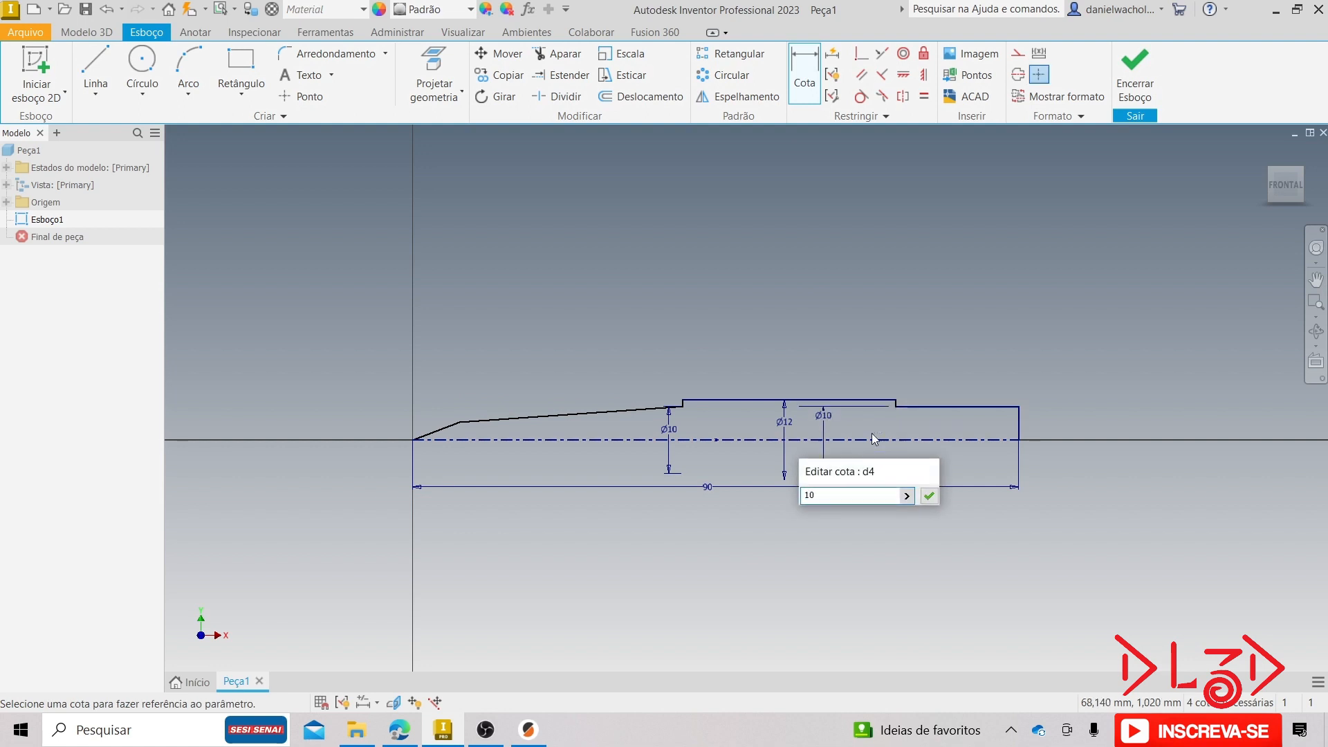
key(Return)
key(Escape)
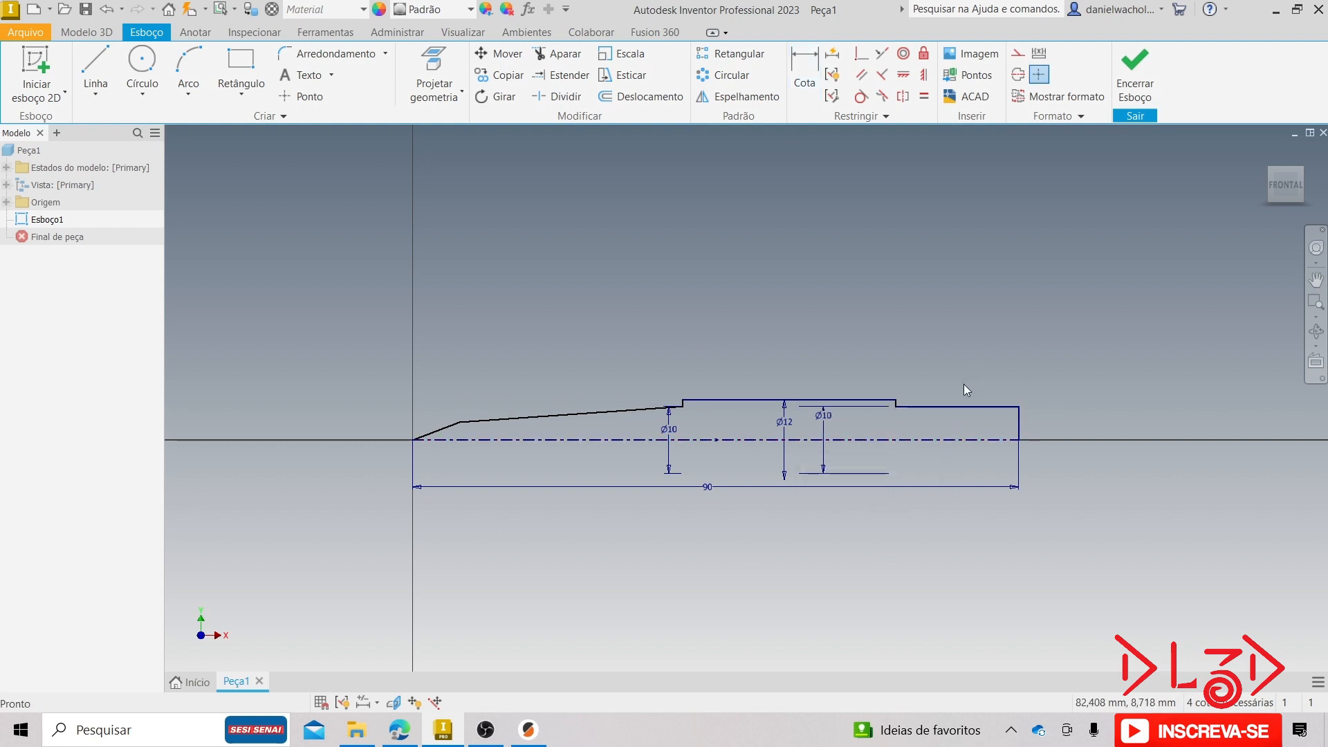
- Reposition the three diameter dimensions so that they are spread out along the profile
click(823, 424)
drag(827, 413, 954, 432)
drag(784, 423, 795, 422)
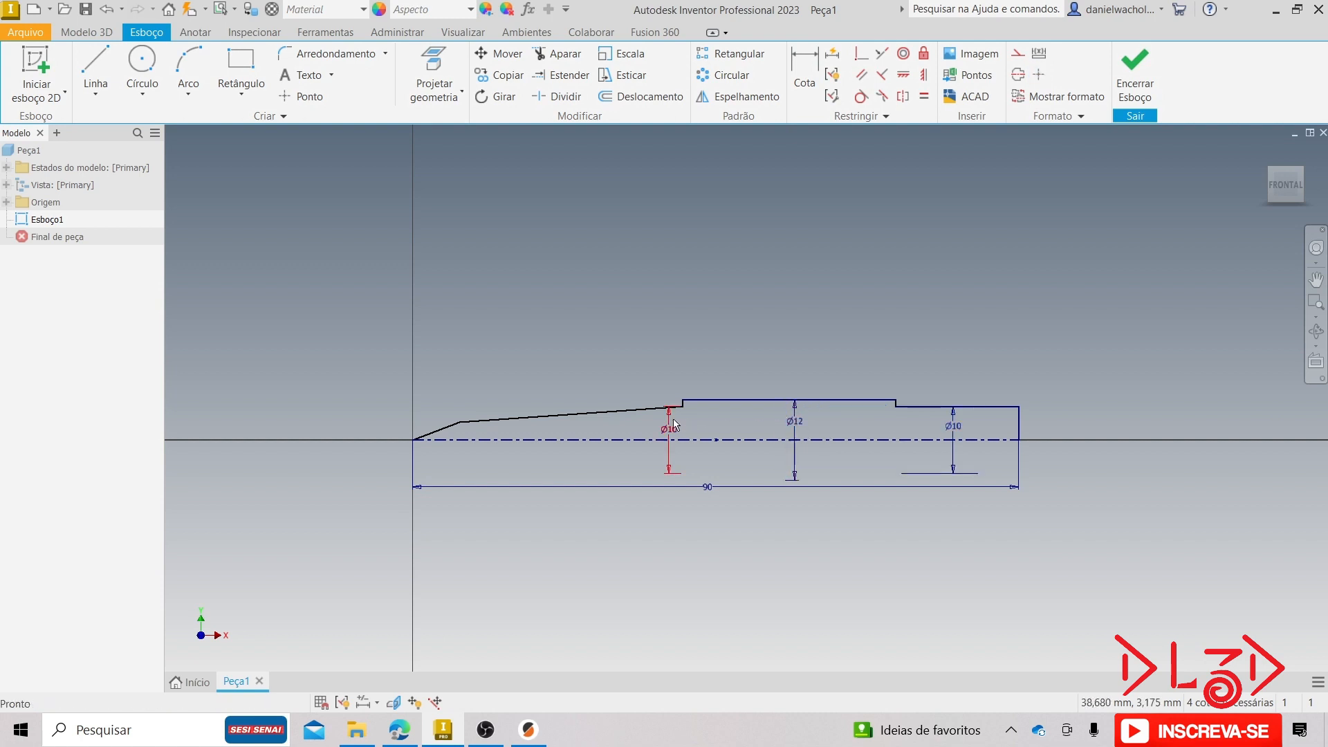
drag(668, 429, 703, 426)
middle_drag(697, 326, 787, 298)
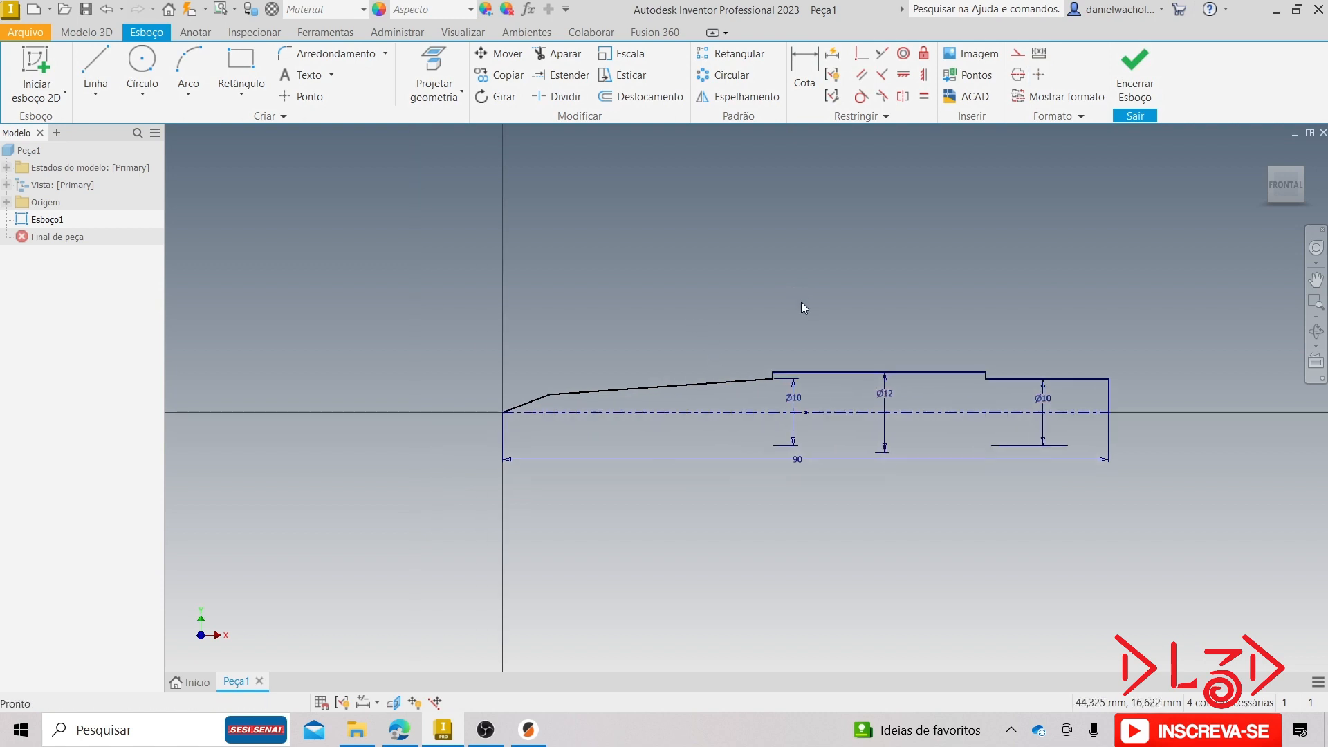
- Add a 2° angle dimension between the centerline and the taper line
key(d)
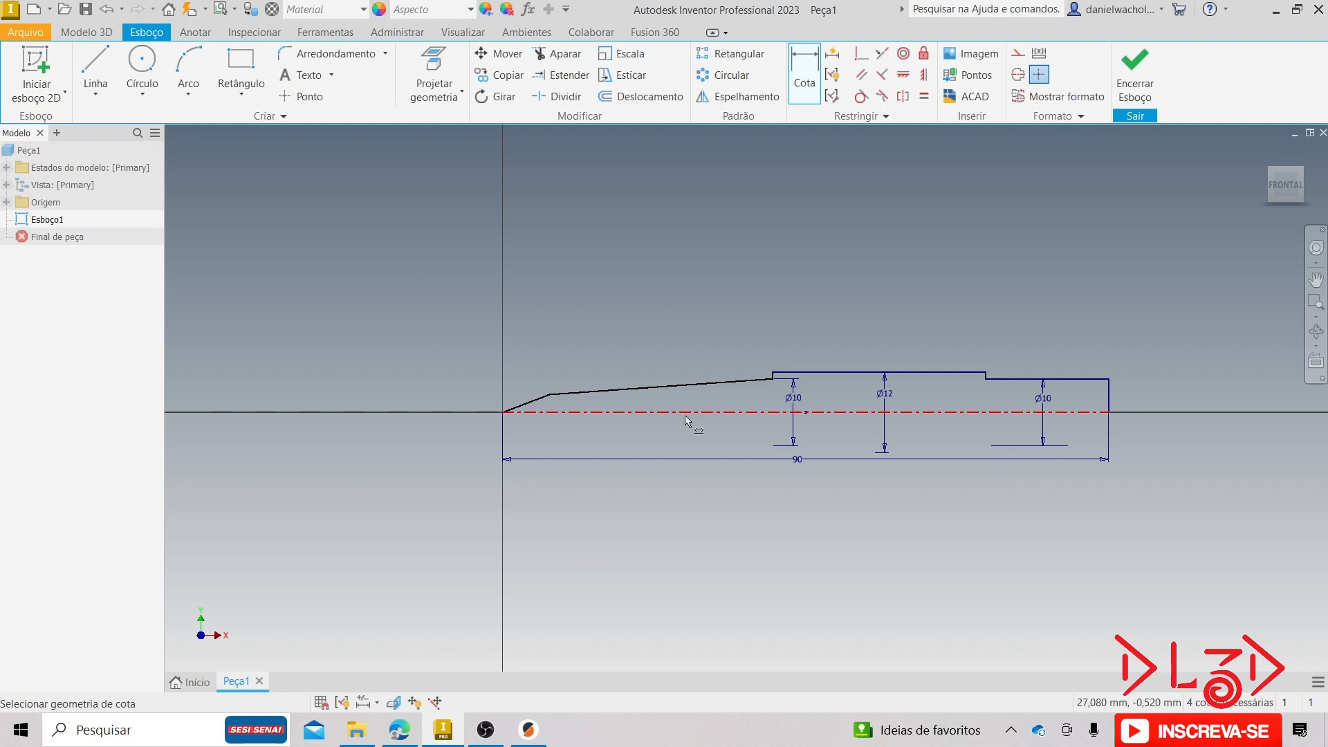
click(686, 415)
click(697, 389)
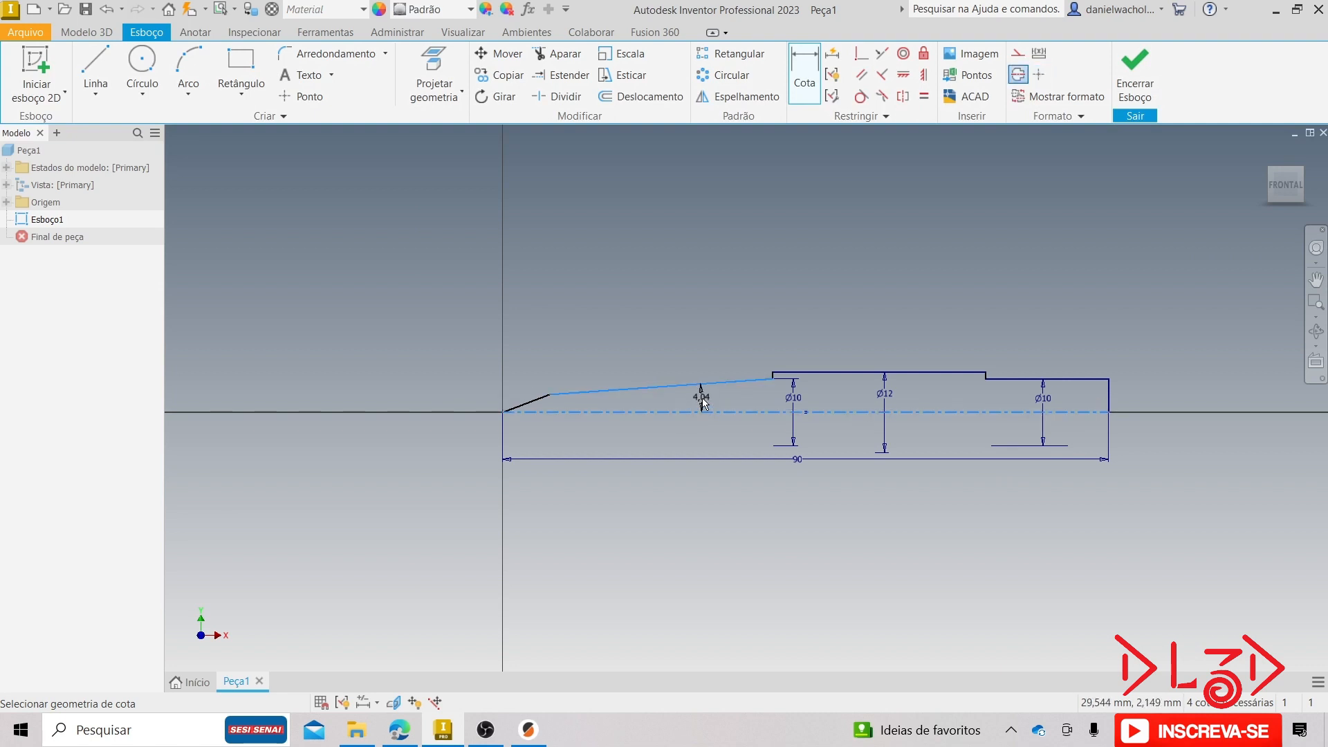
click(702, 392)
text(2)
key(Return)
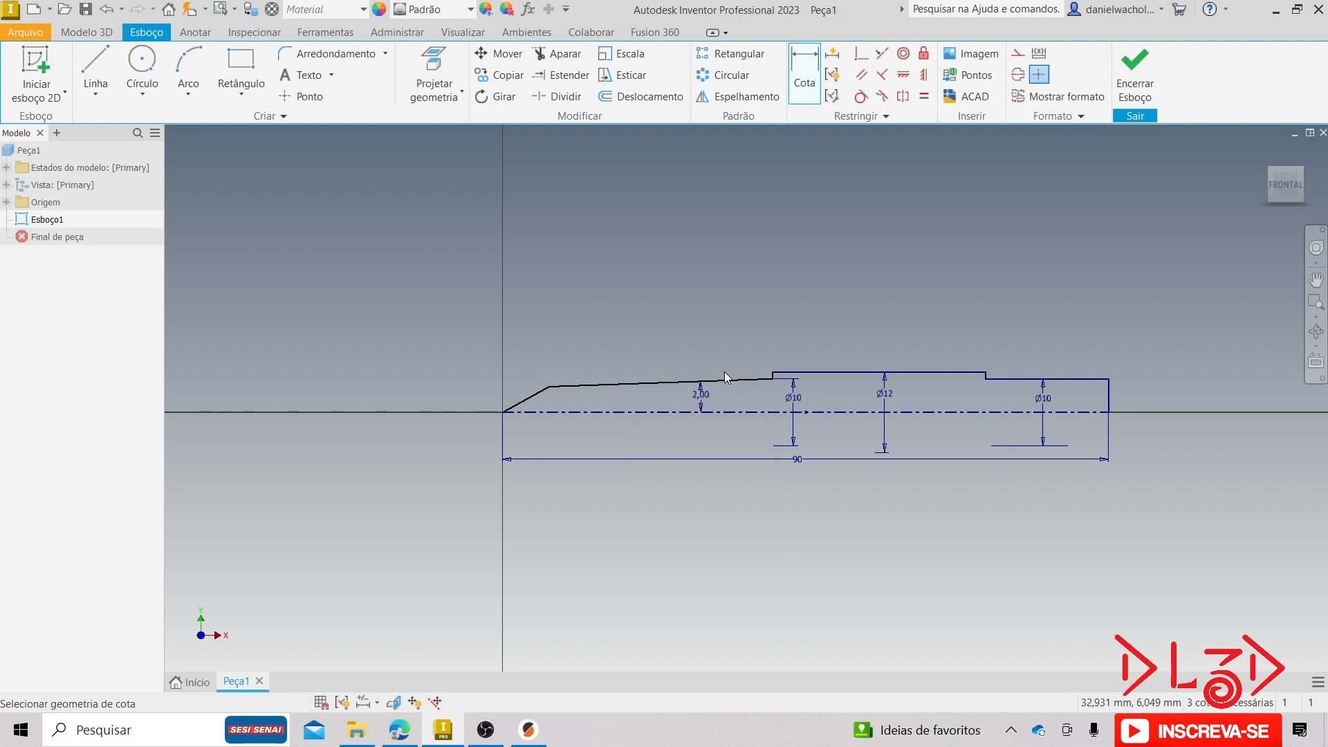
- Add a 30° angle dimension between the point's sloped line and the centerline
click(538, 394)
click(543, 418)
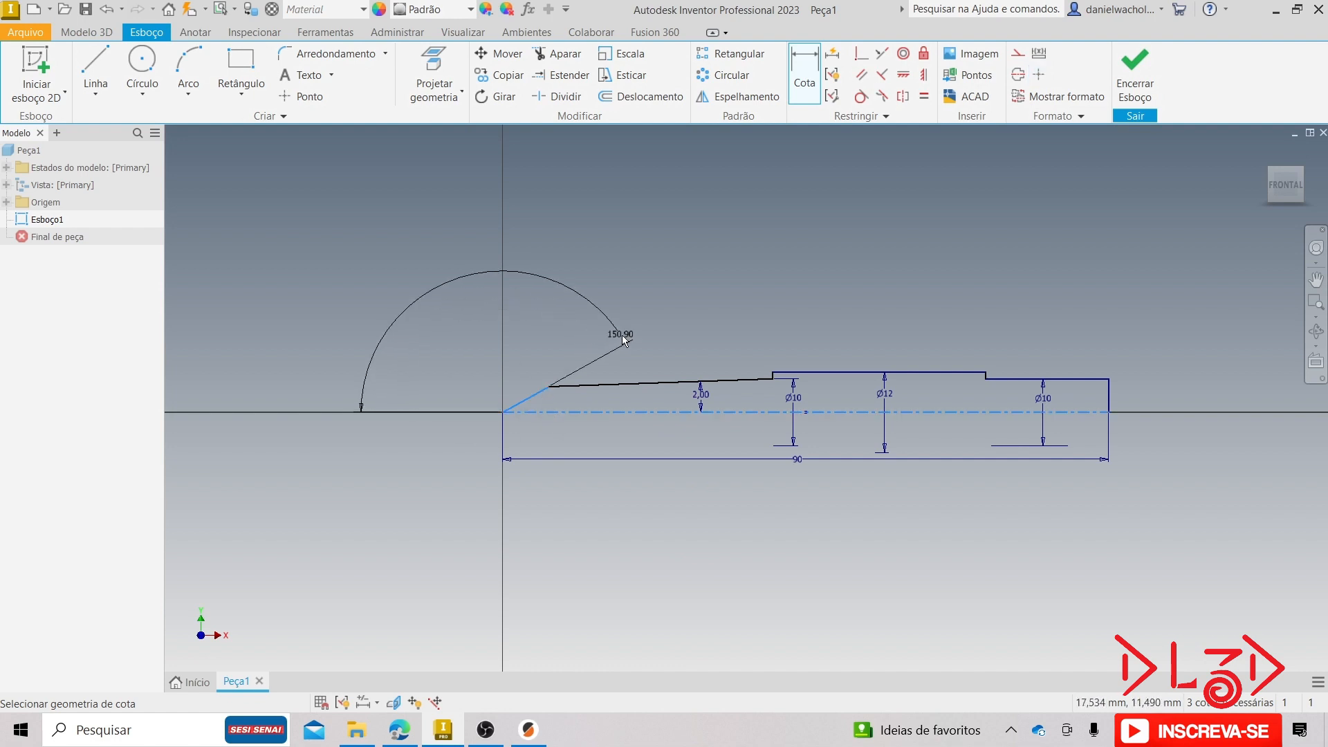
click(647, 355)
text(30)
key(Return)
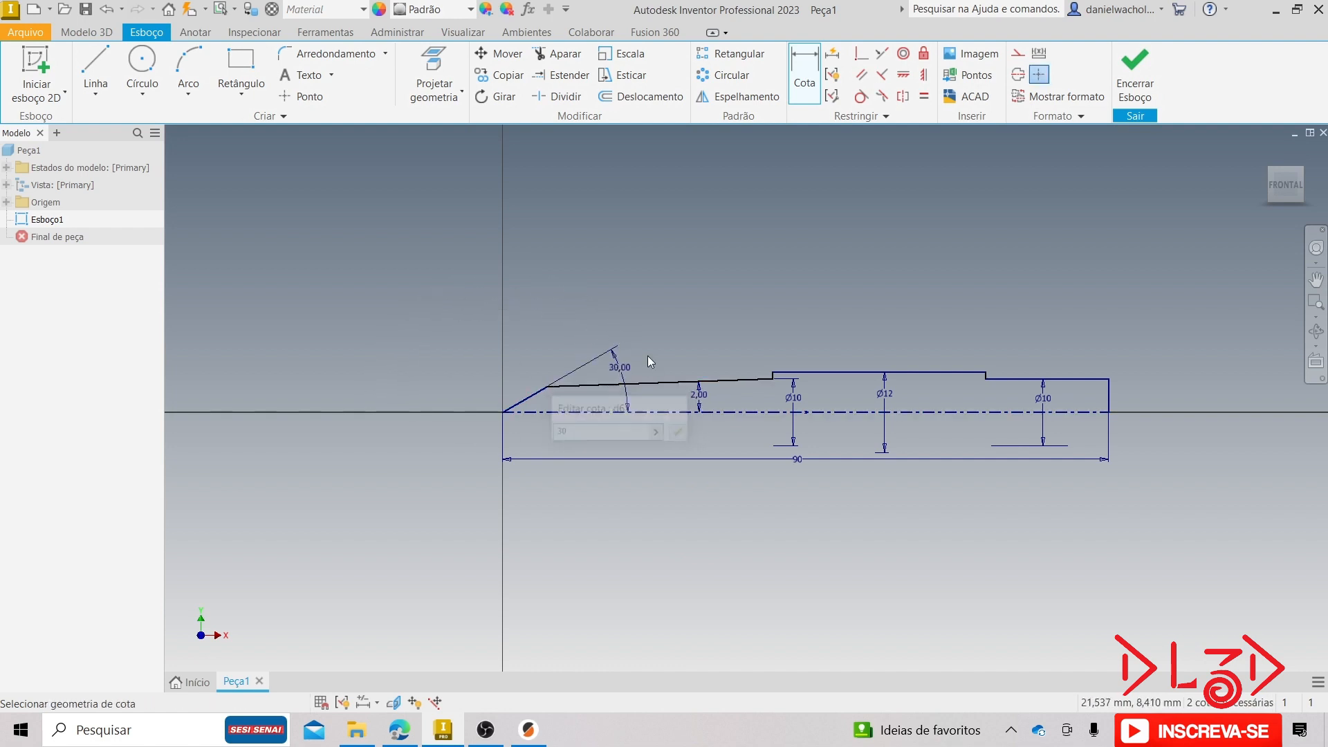
key(Escape)
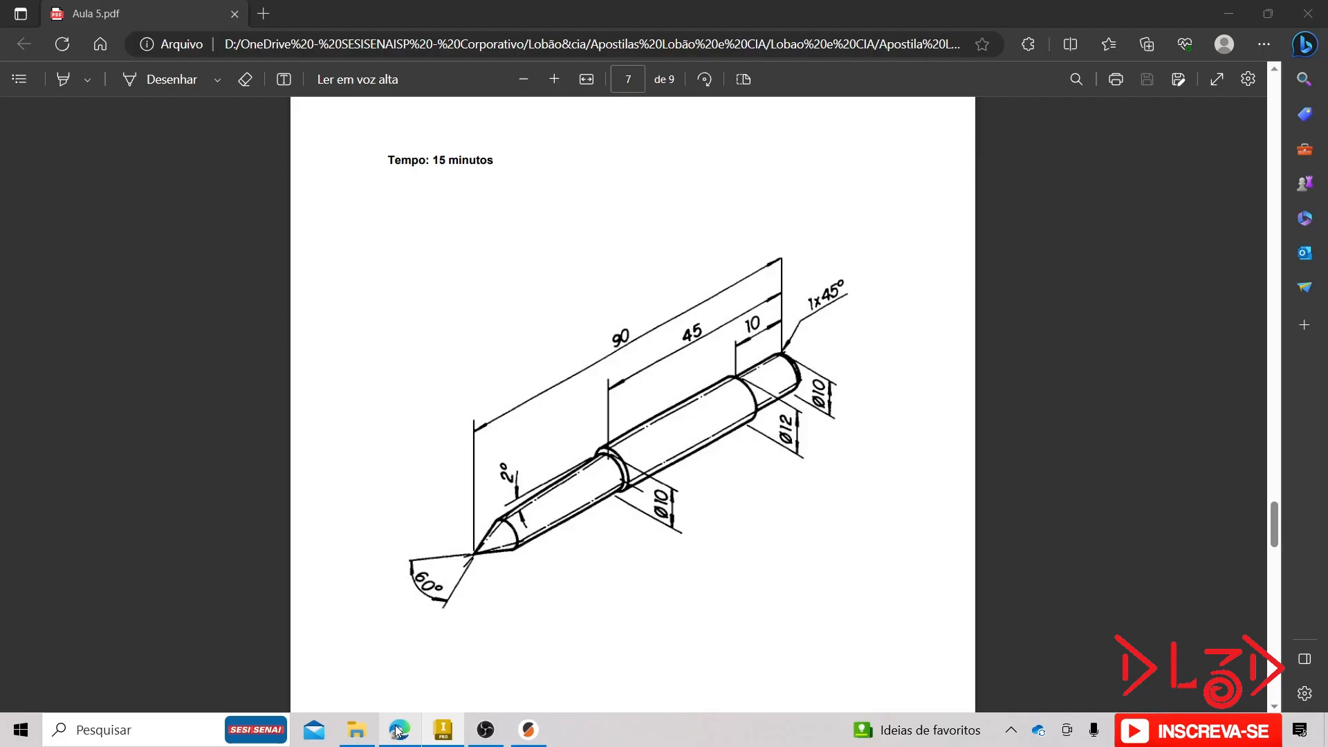
- Check the part drawing in the PDF and dimension the rear section's length as 10 mm above the profile
click(399, 729)
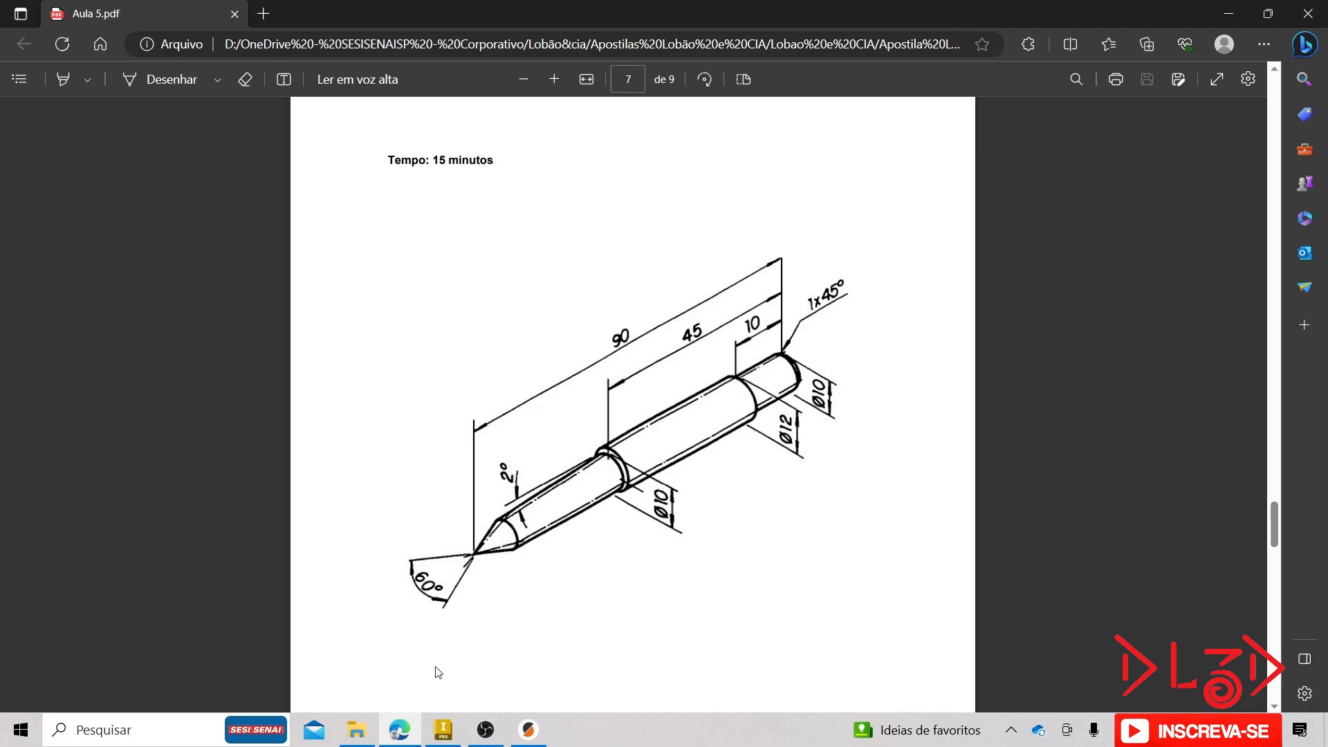
click(443, 729)
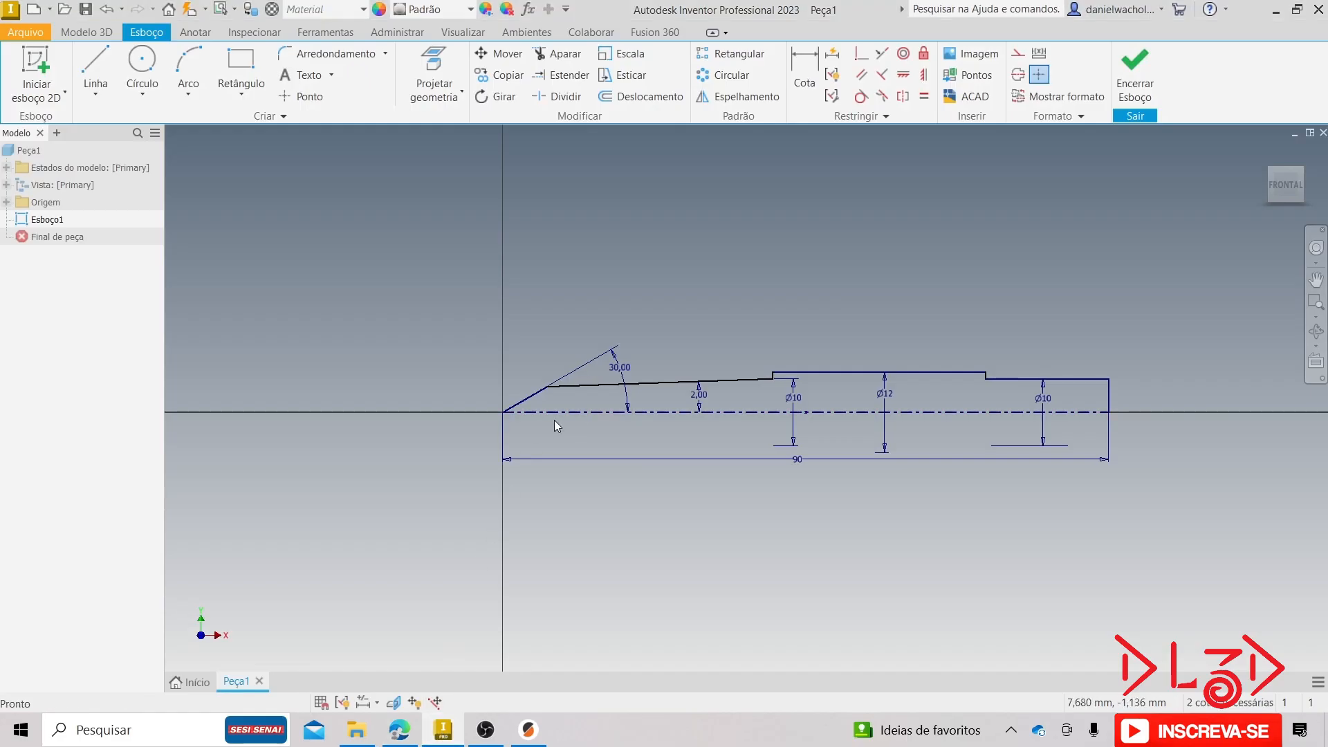
middle_drag(702, 590, 657, 578)
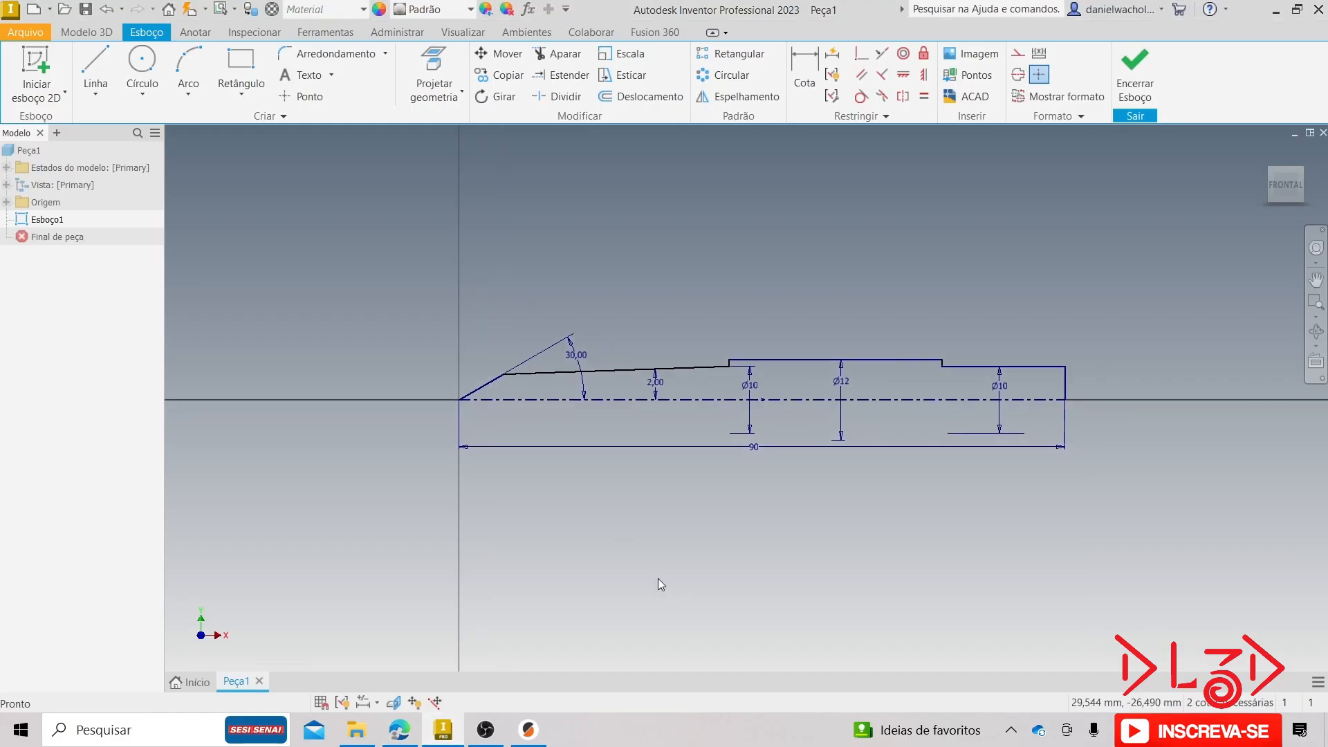
key(d)
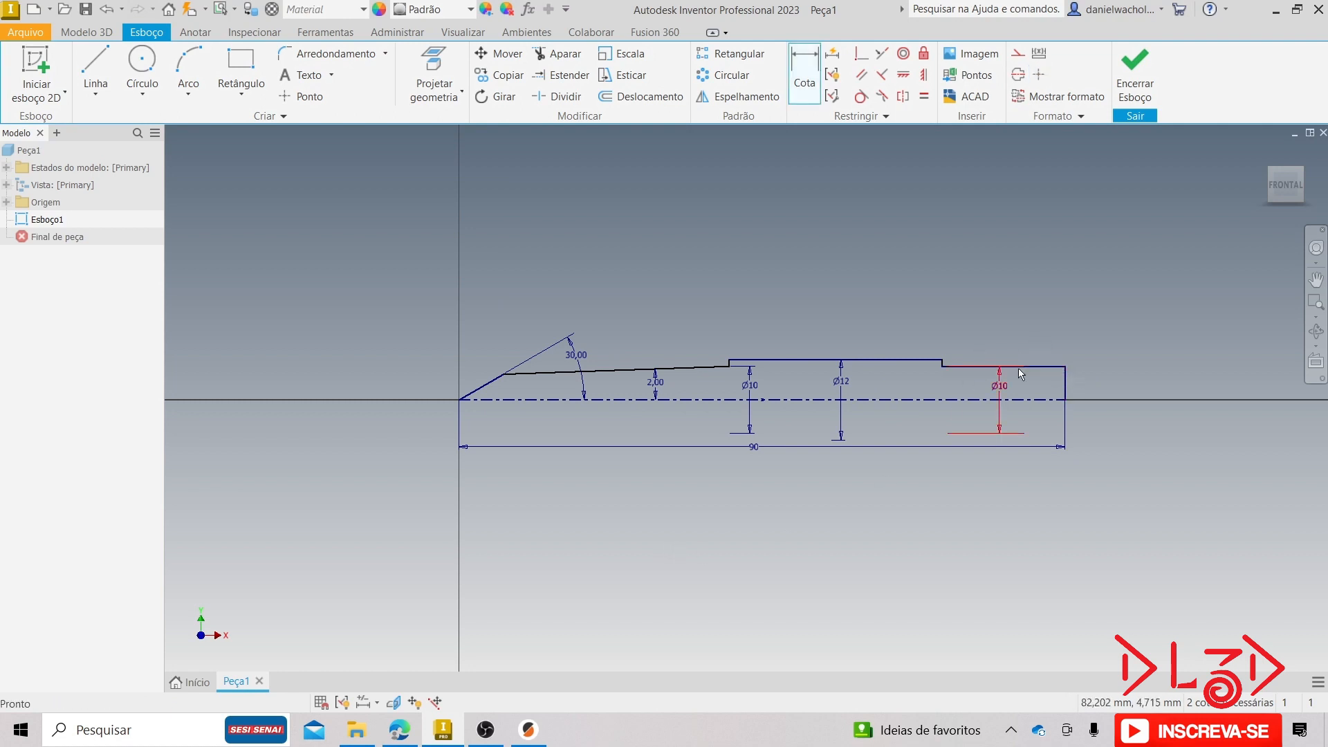
click(1055, 367)
click(1032, 325)
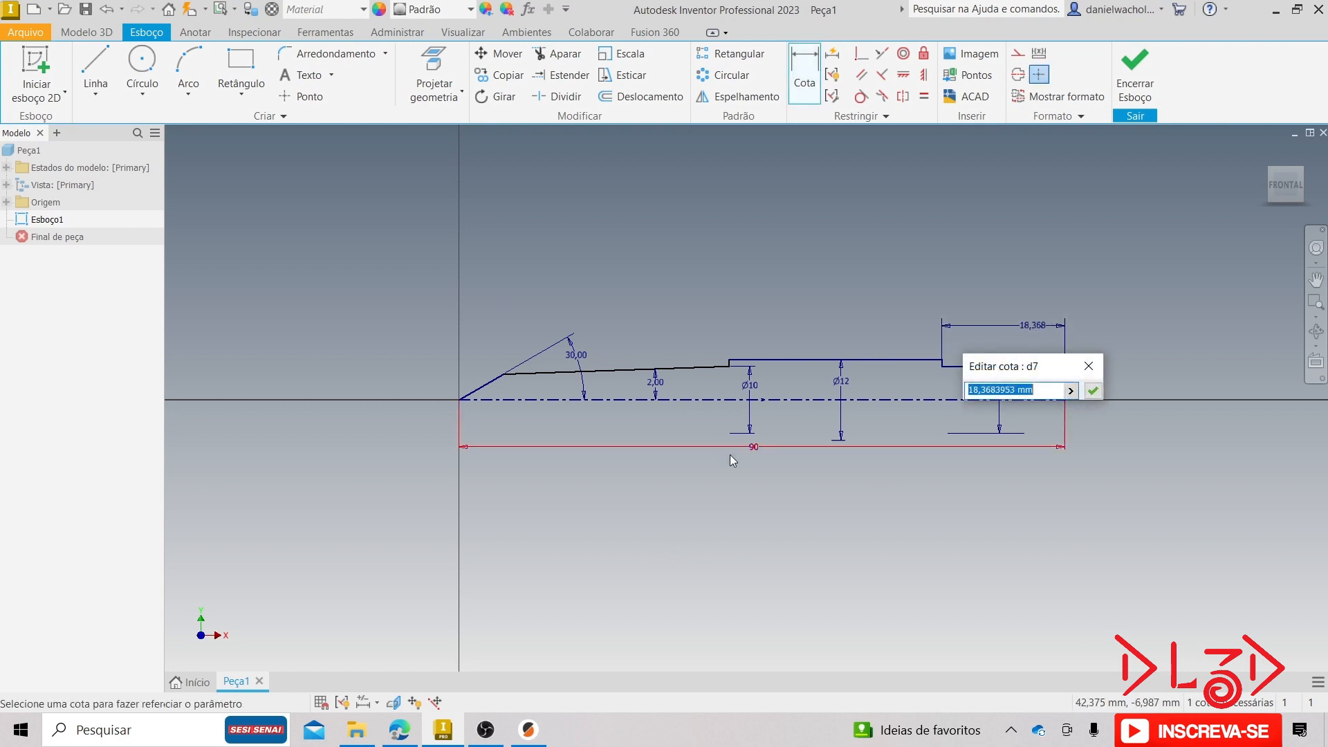
click(407, 736)
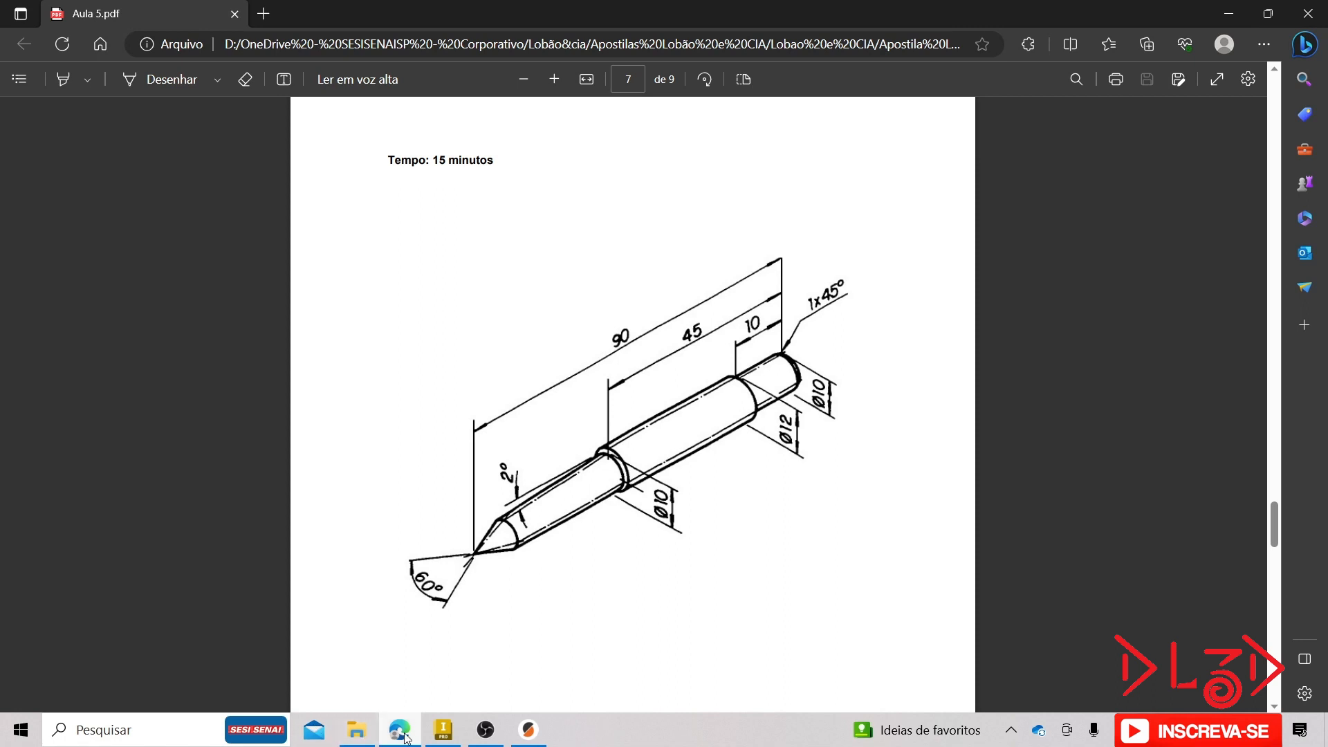
click(442, 730)
key(Escape)
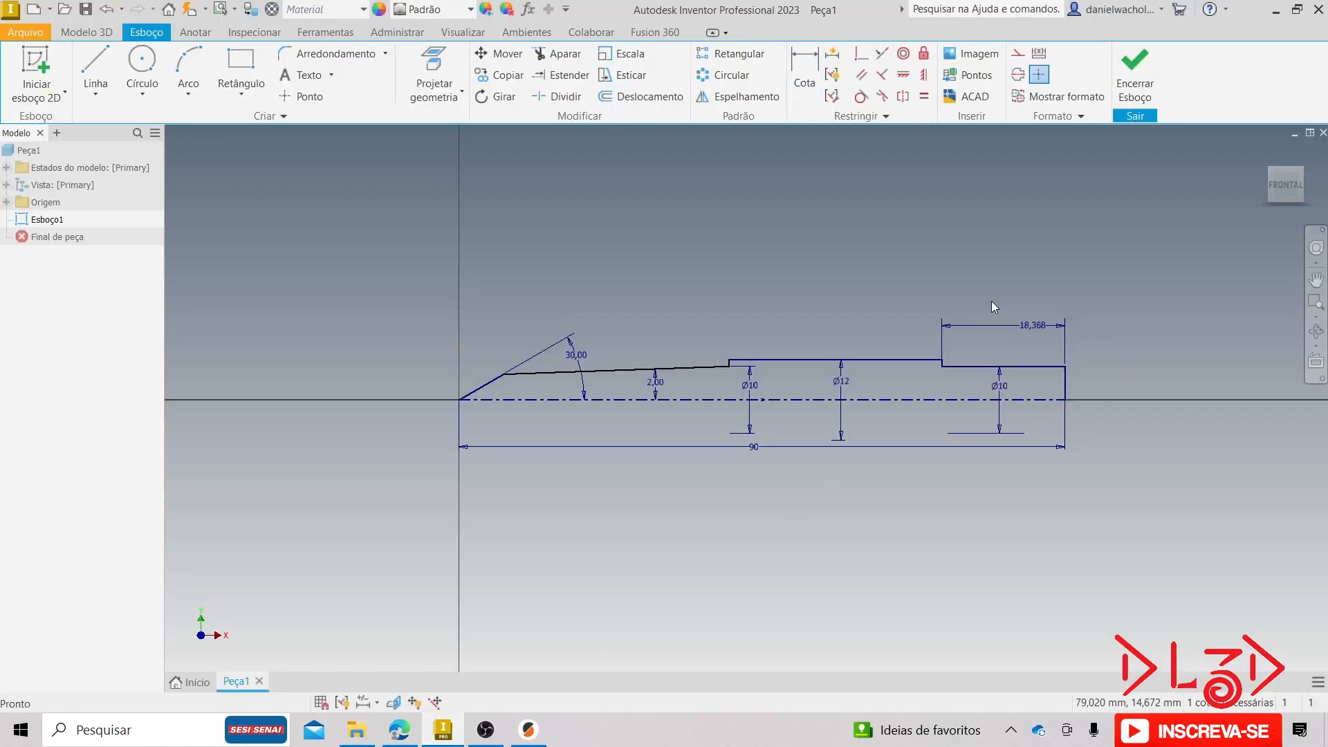
double_click(1032, 325)
text(10)
key(Return)
- Dimension the distance from the profile's rear end to the raised section's front shoulder as 45 mm
key(d)
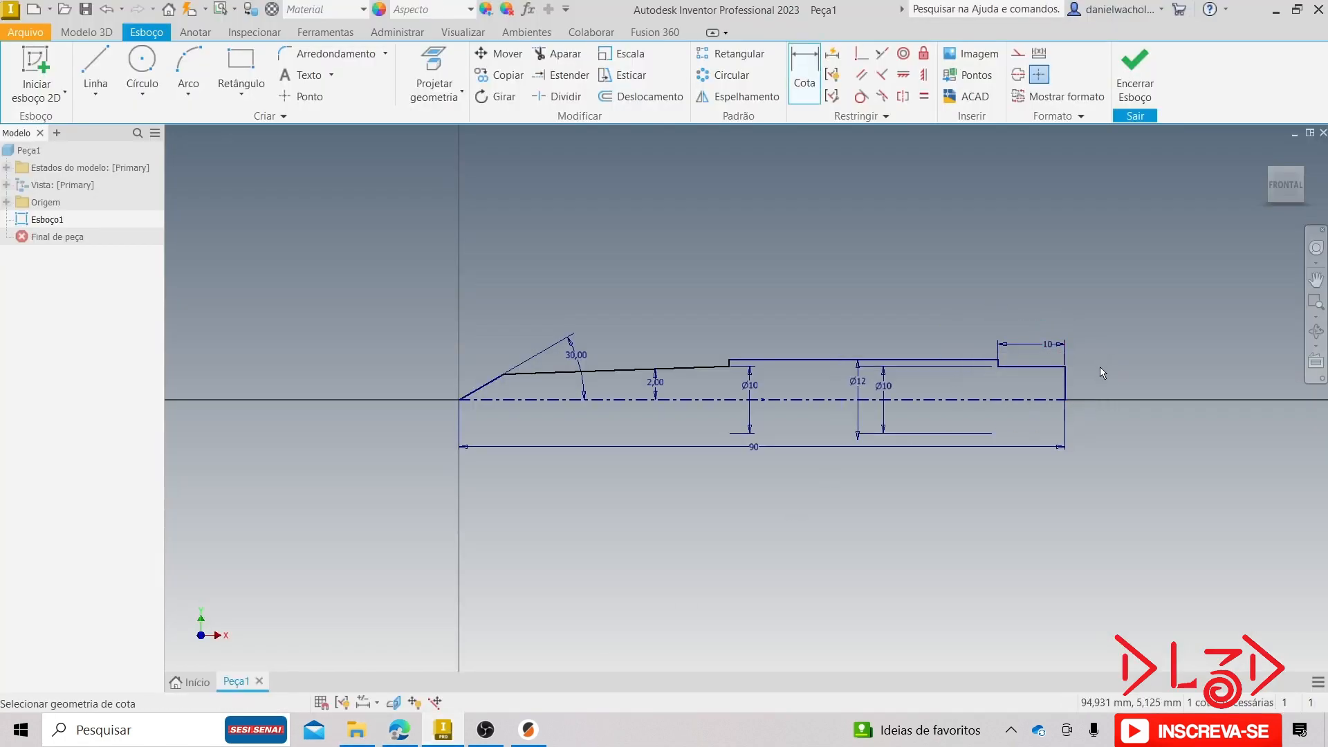
click(1066, 377)
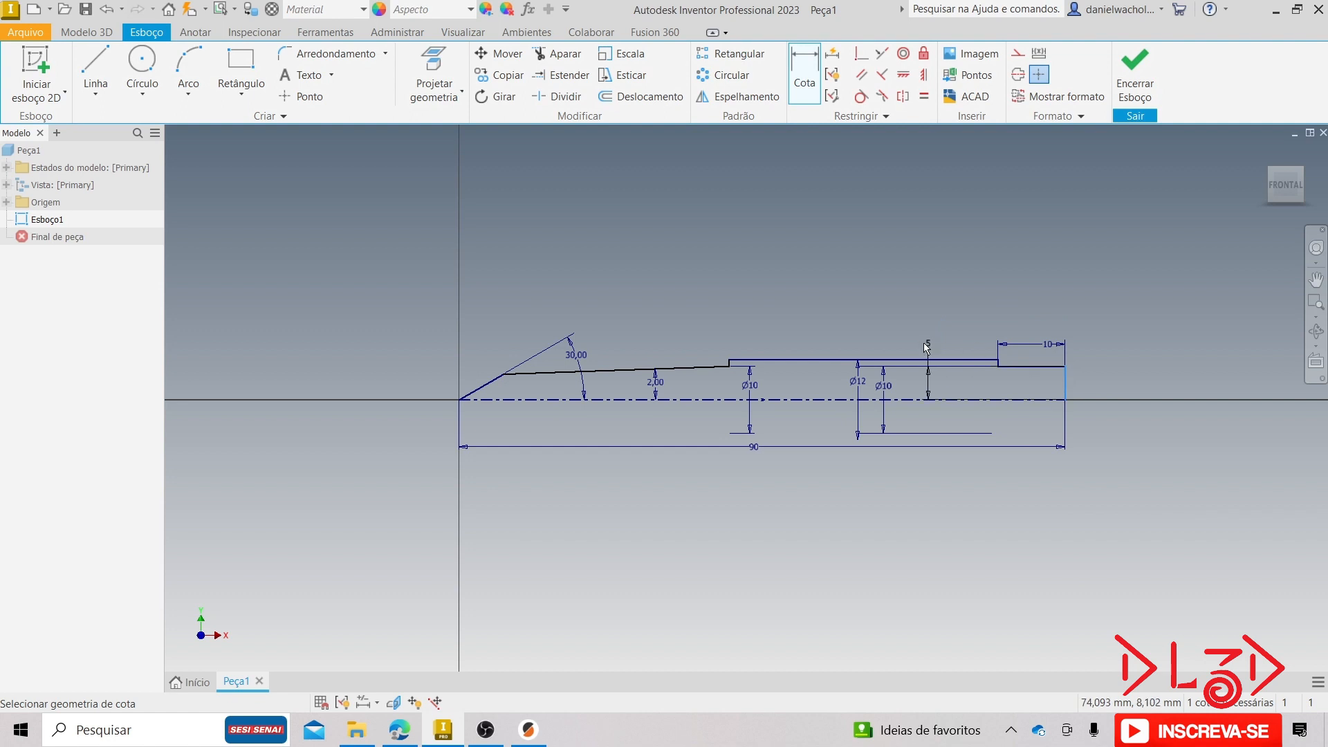
click(730, 353)
click(881, 302)
text(45)
key(Return)
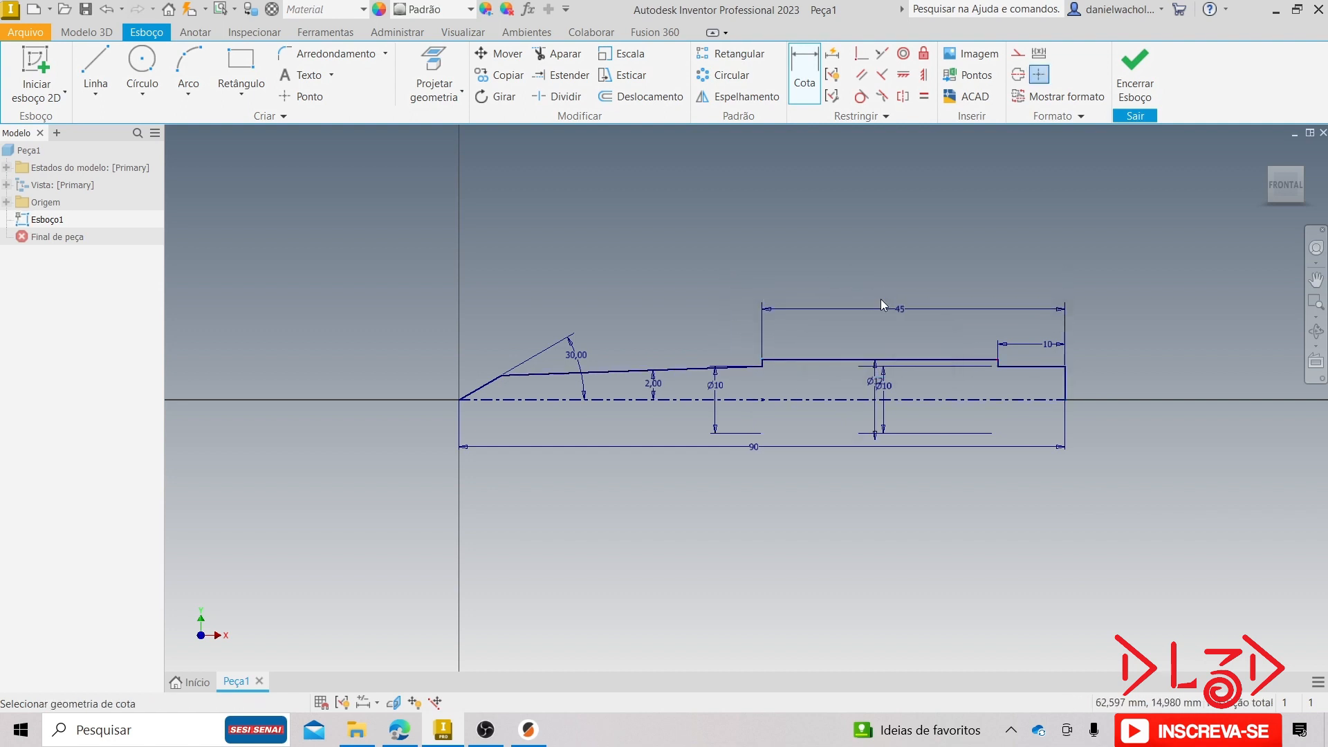
key(Escape)
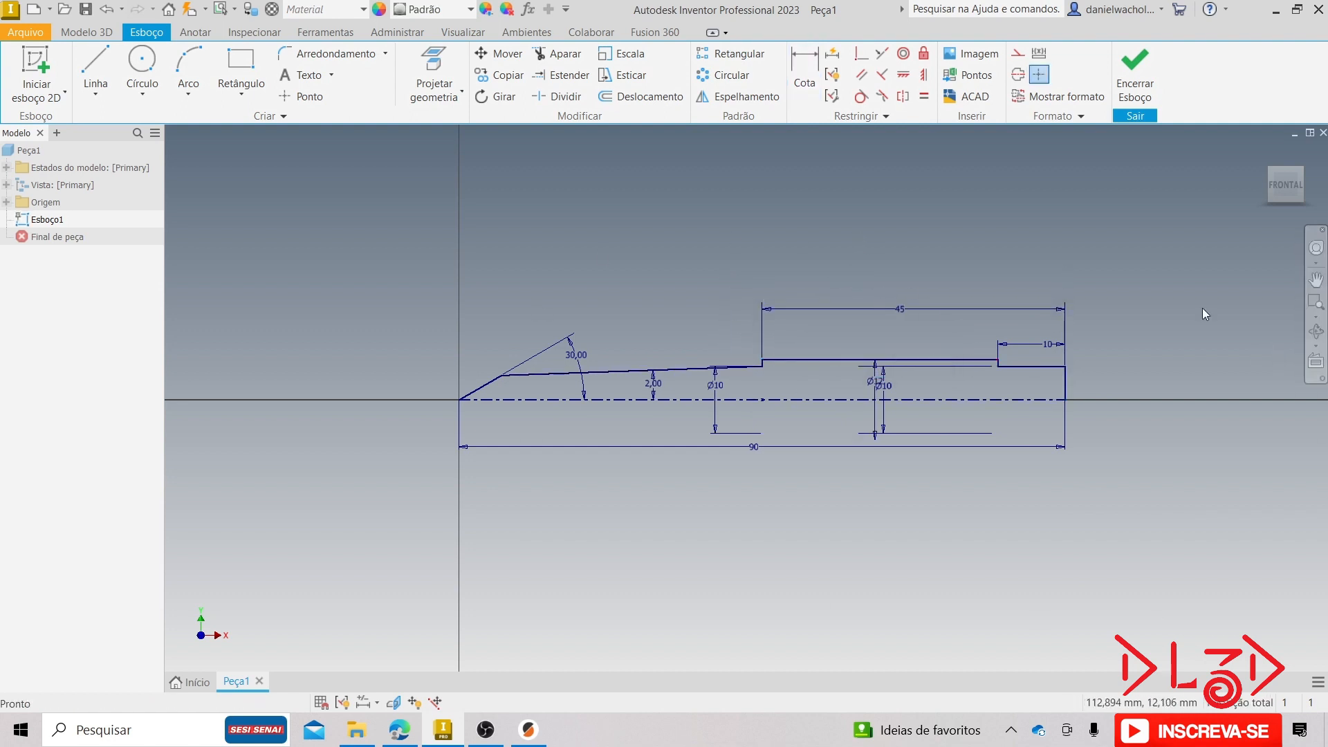
- Finish the half-profile sketch
click(1134, 69)
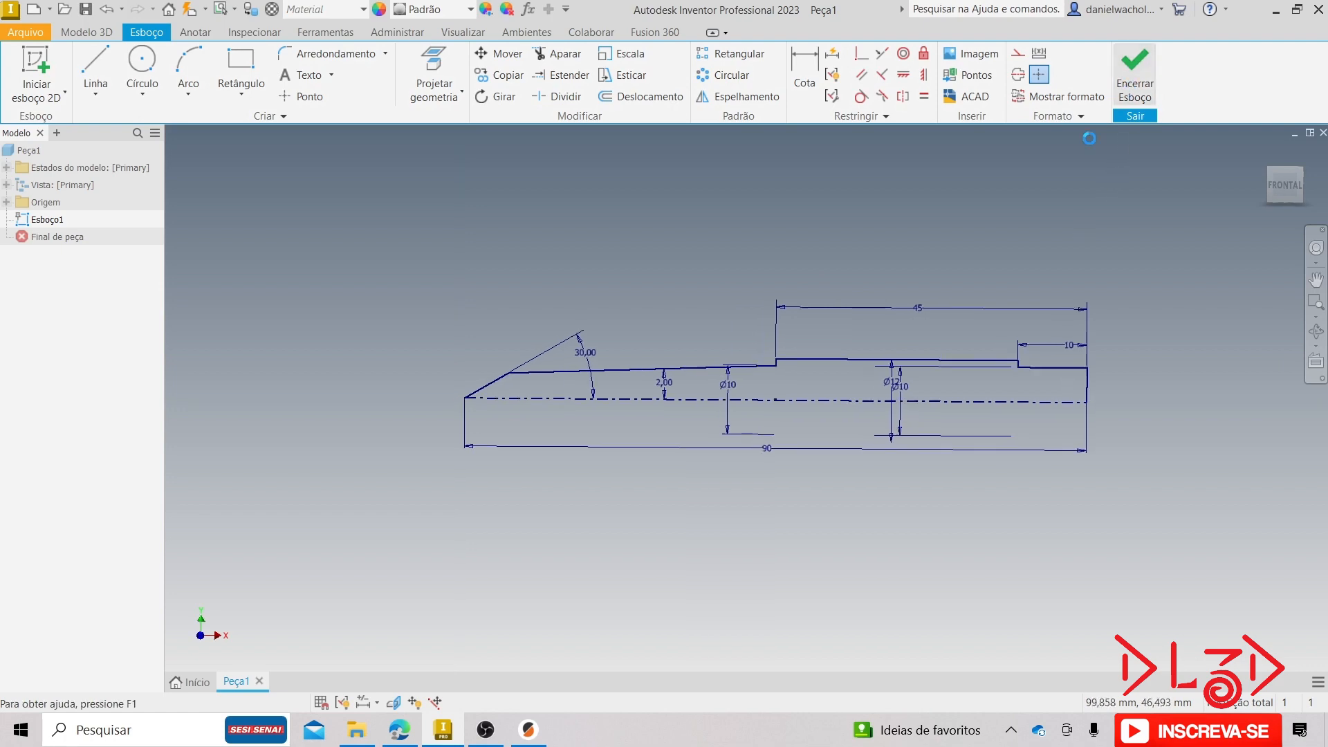
key(F2)
middle_drag(1061, 331, 684, 187)
scroll(684, 186, down, 3)
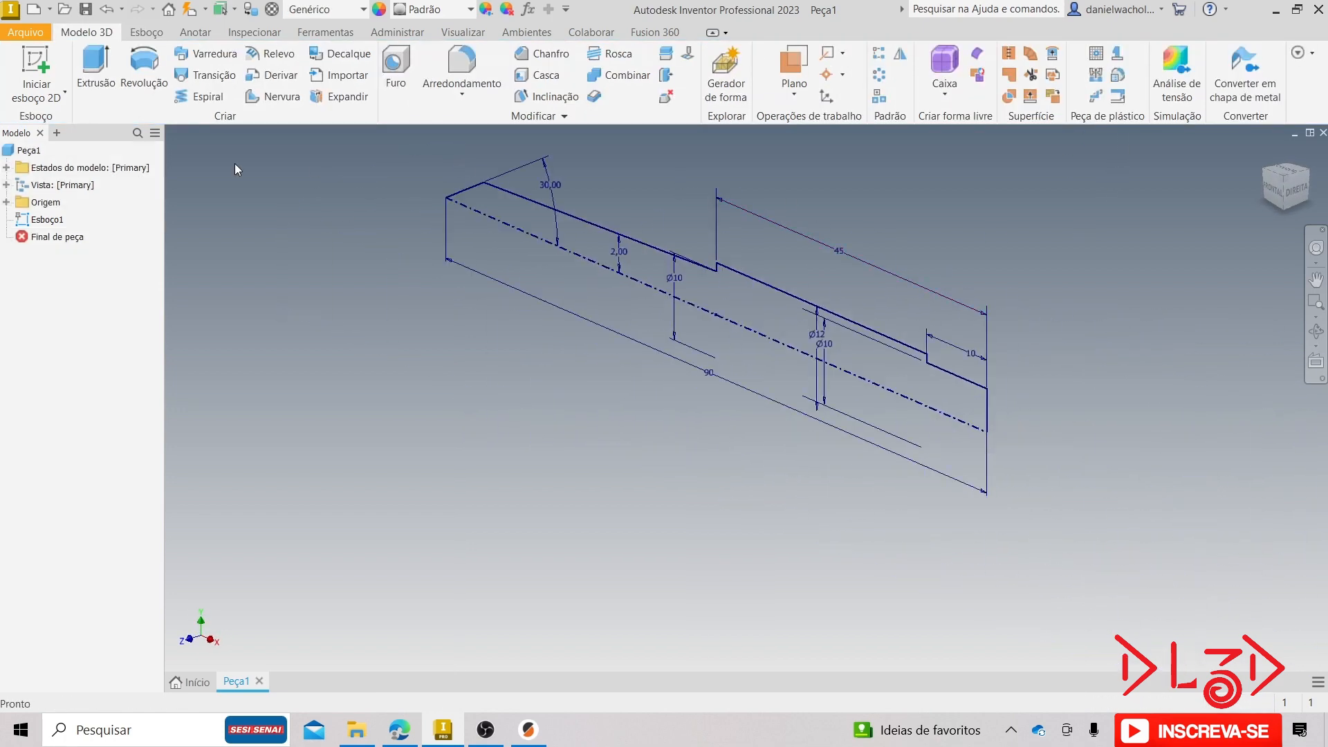
- Revolve the half profile a full 360° about the centerline to create the solid shaft
click(152, 77)
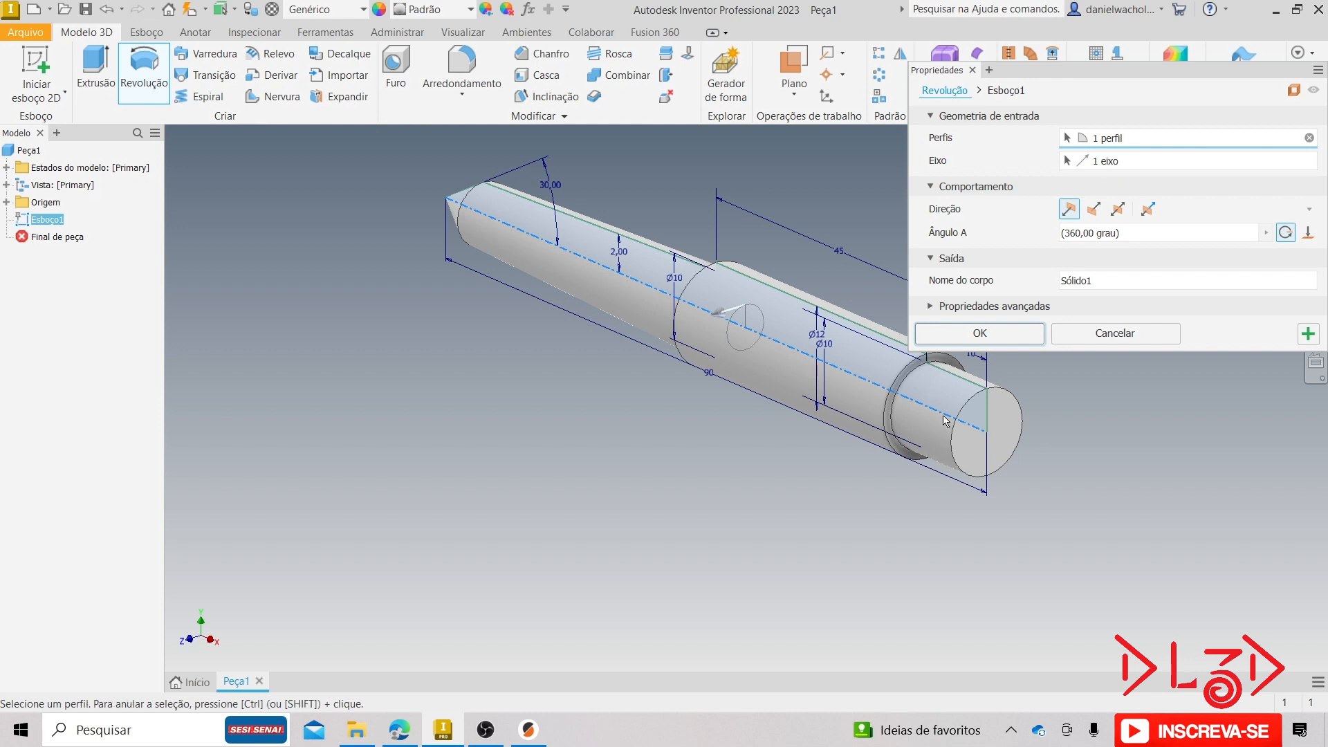
shift+middle_drag(535, 432, 694, 473)
drag(652, 368, 753, 442)
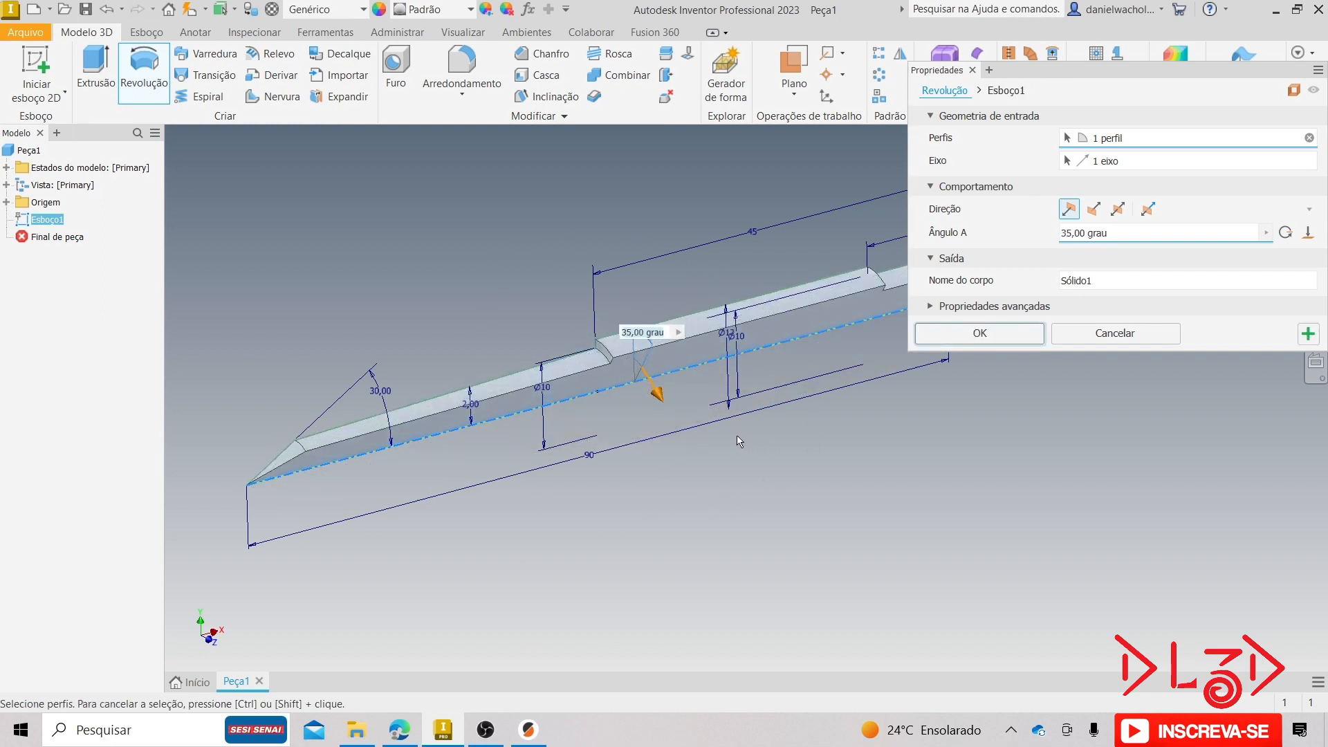
drag(653, 406, 731, 330)
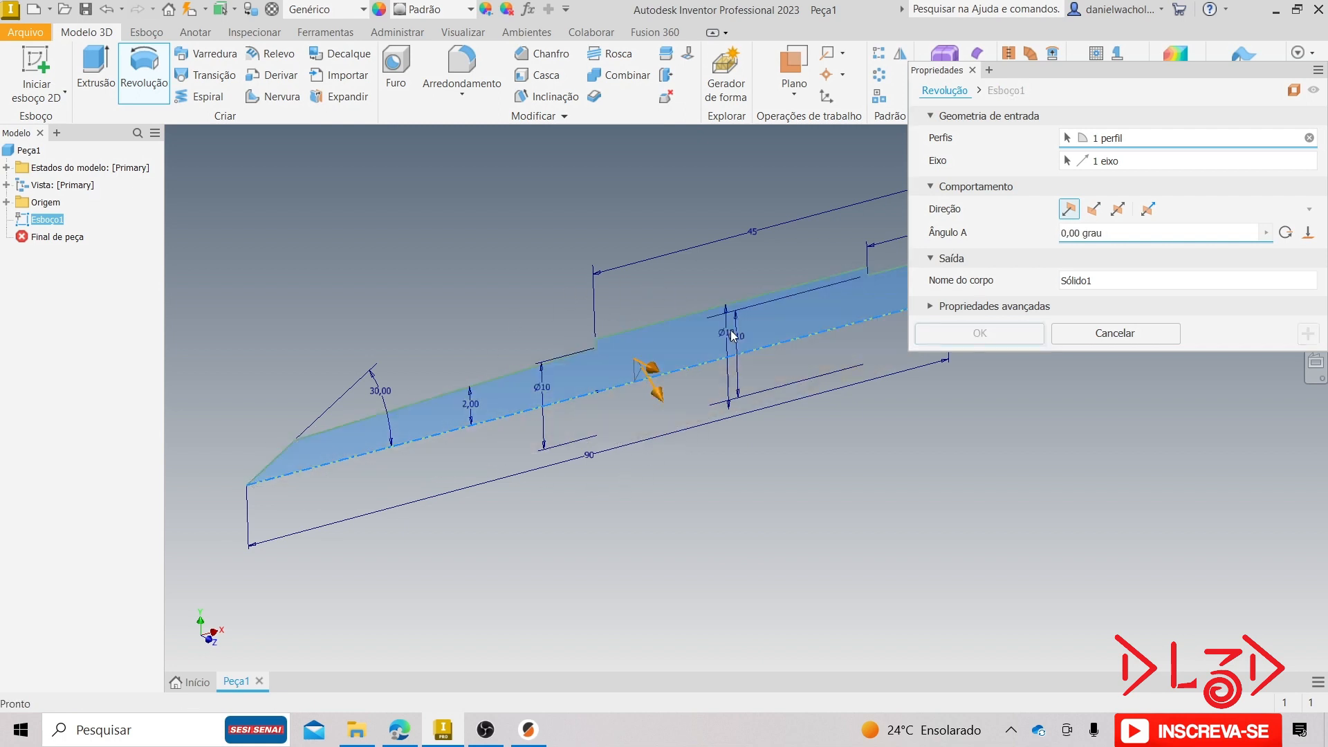
click(1285, 233)
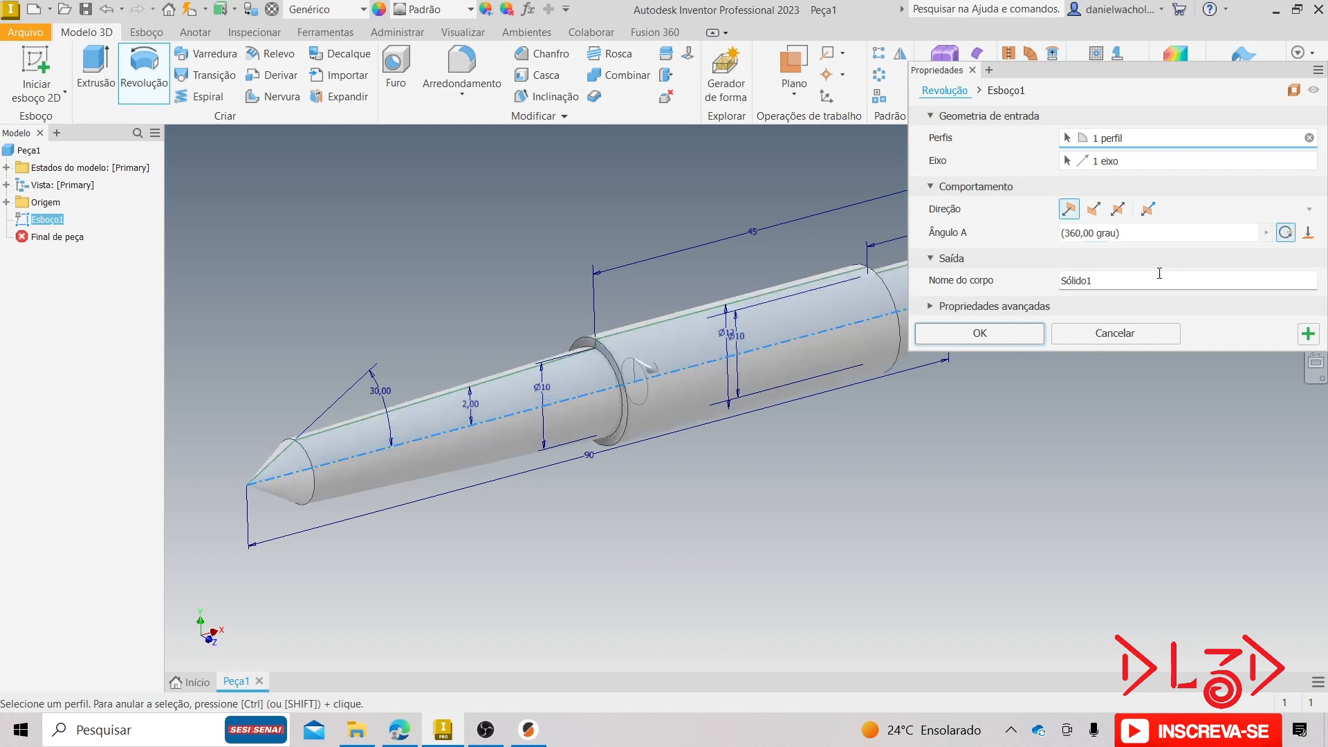
click(956, 338)
mouse_move(763, 546)
shift+middle_down()
mouse_move(658, 491)
mouse_move(732, 471)
mouse_move(737, 487)
mouse_move(721, 490)
shift+middle_up()
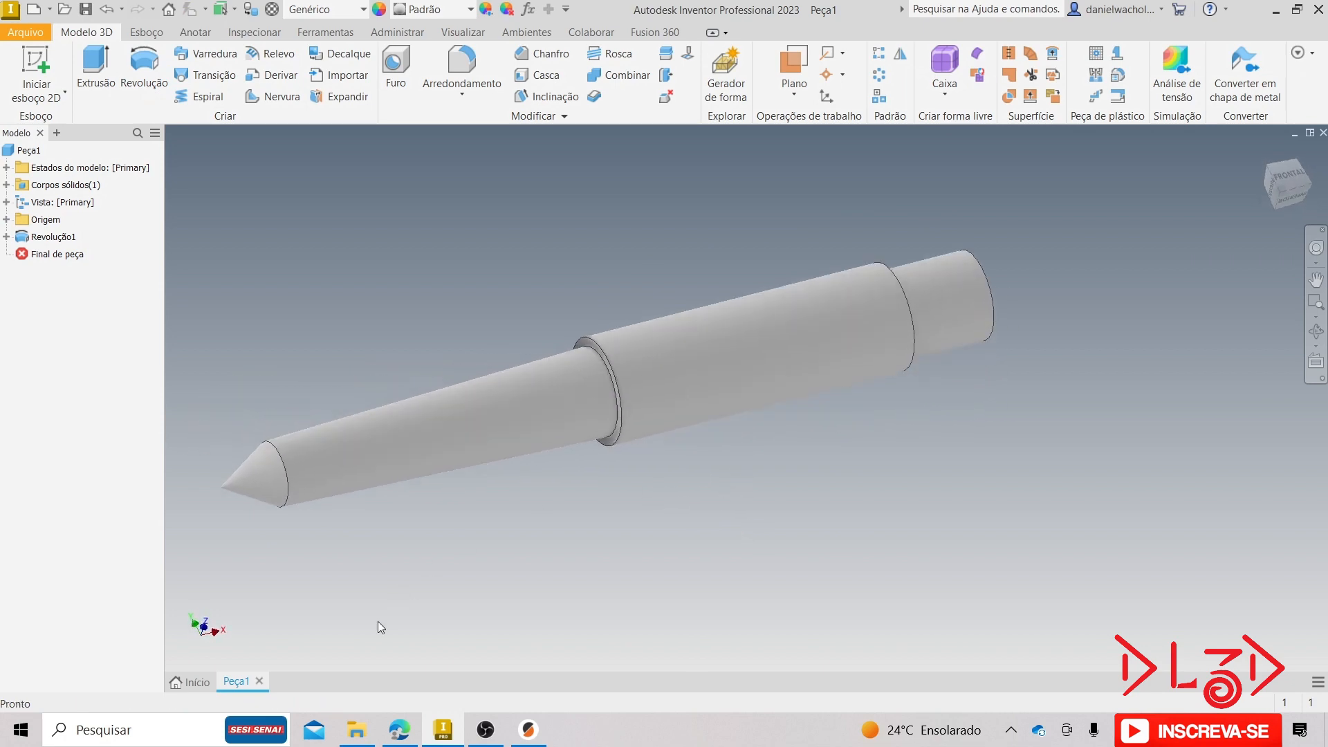
- Check the chamfer callout in the PDF drawing and chamfer the outer edge of the shaft's rear end by 1 mm
click(399, 729)
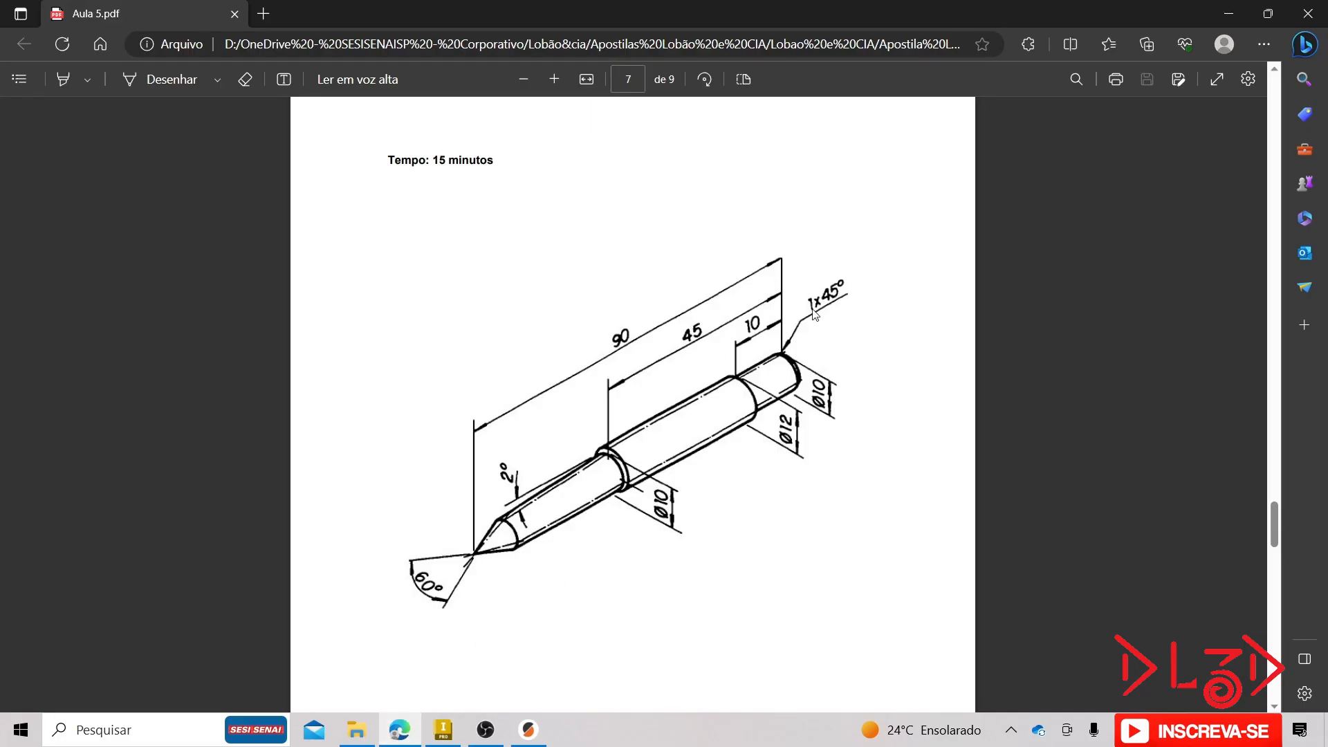
click(443, 730)
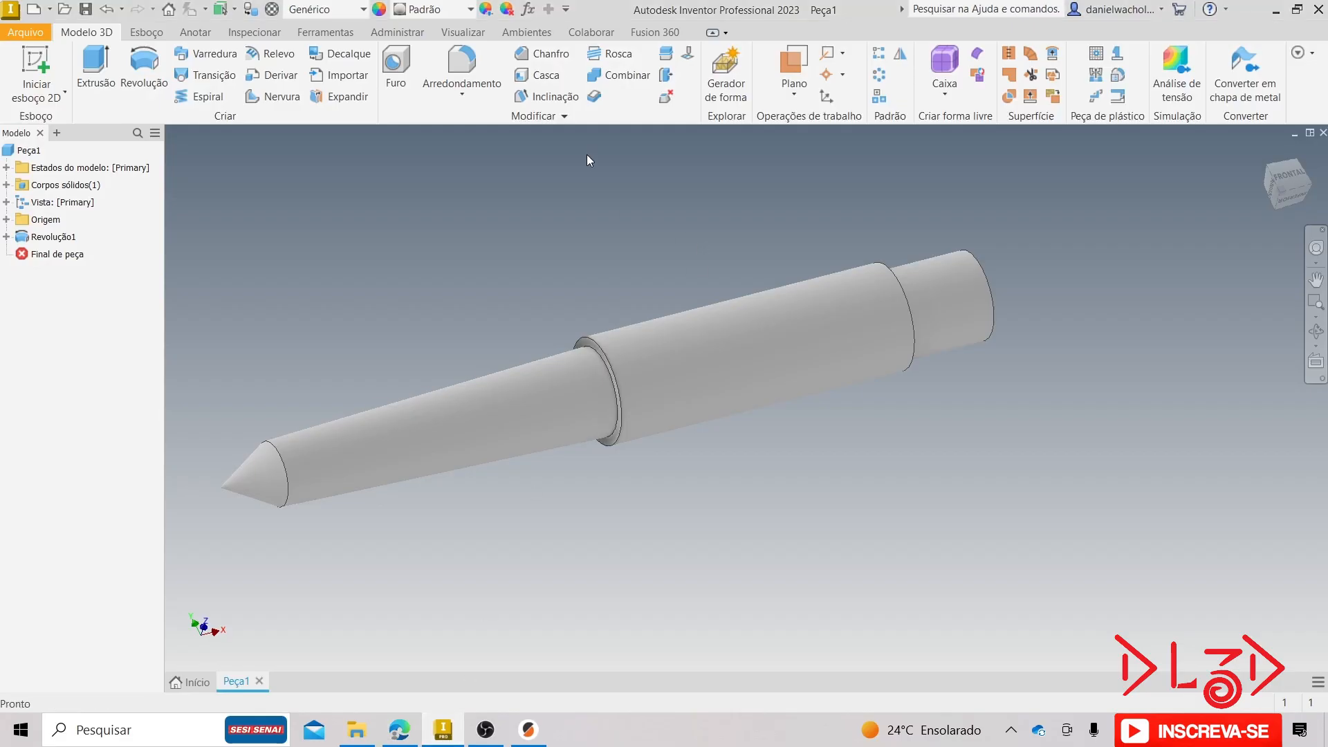
click(536, 55)
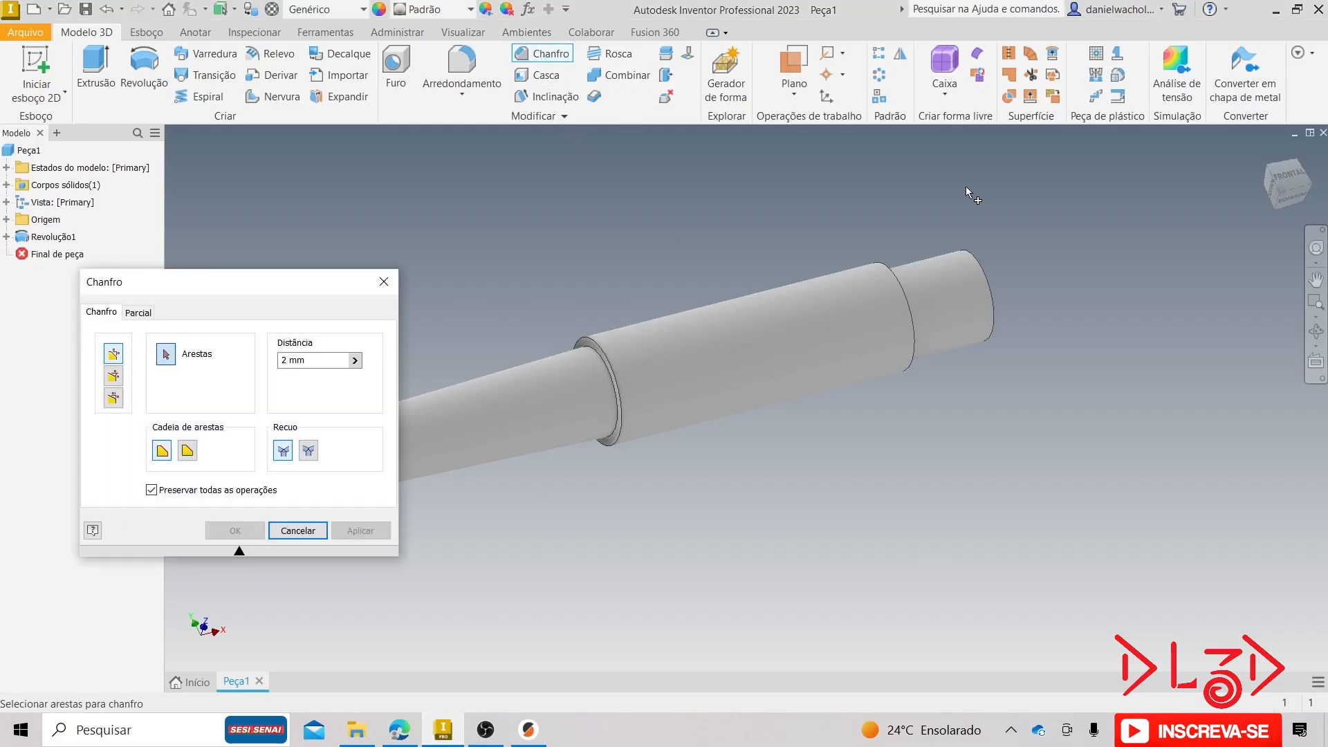
click(982, 264)
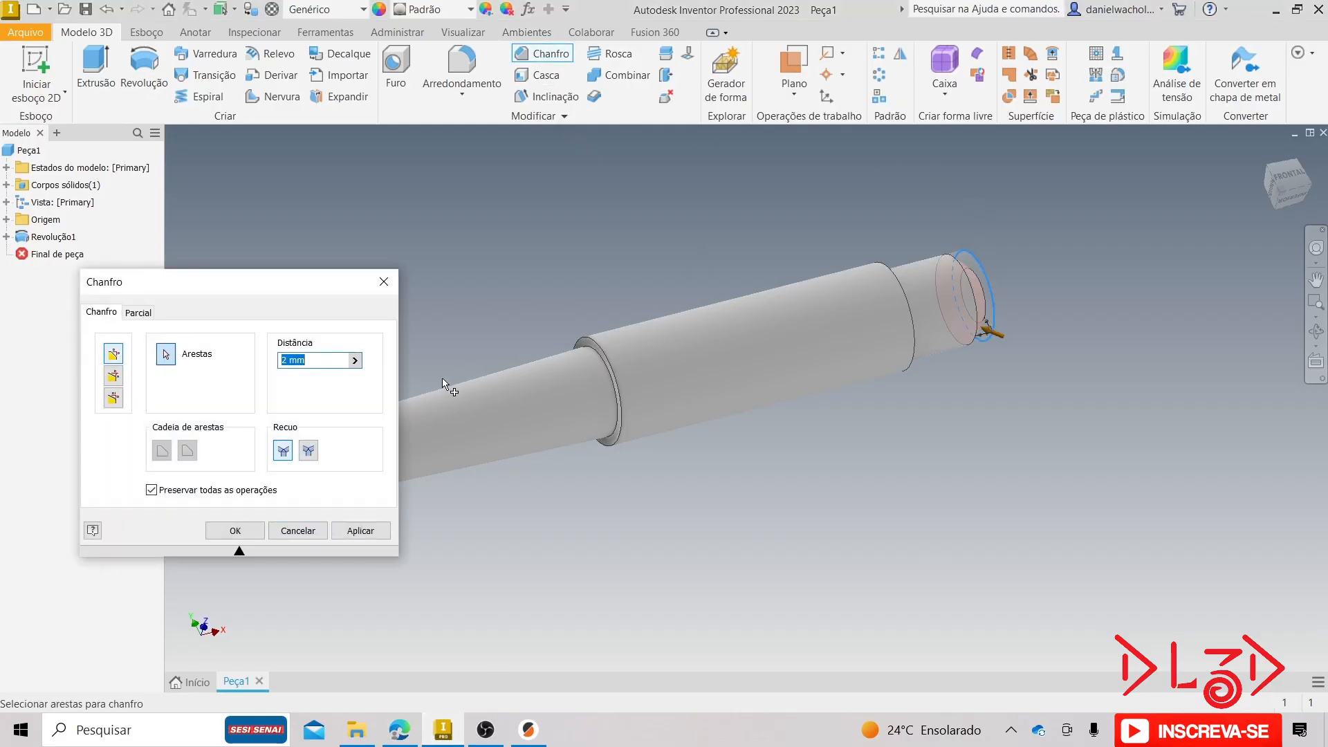
text(1)
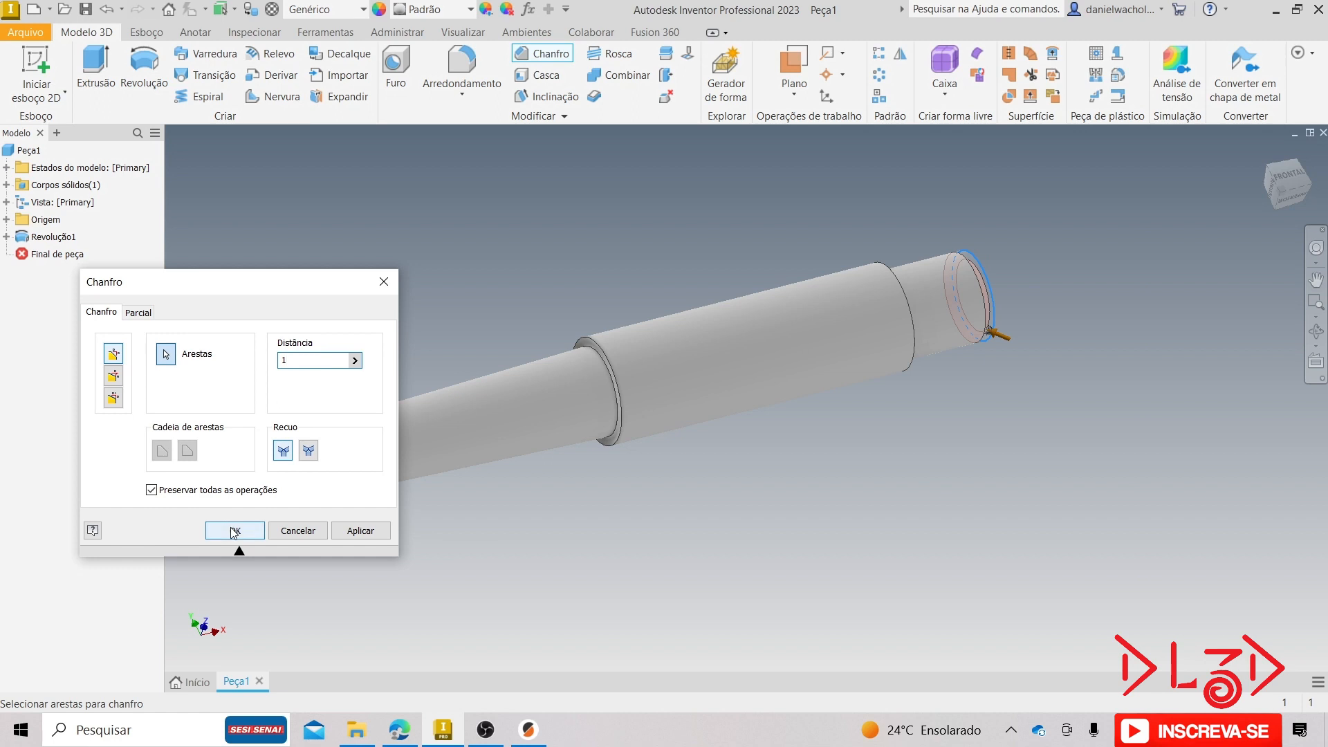
click(234, 531)
shift+middle_drag(795, 529, 887, 451)
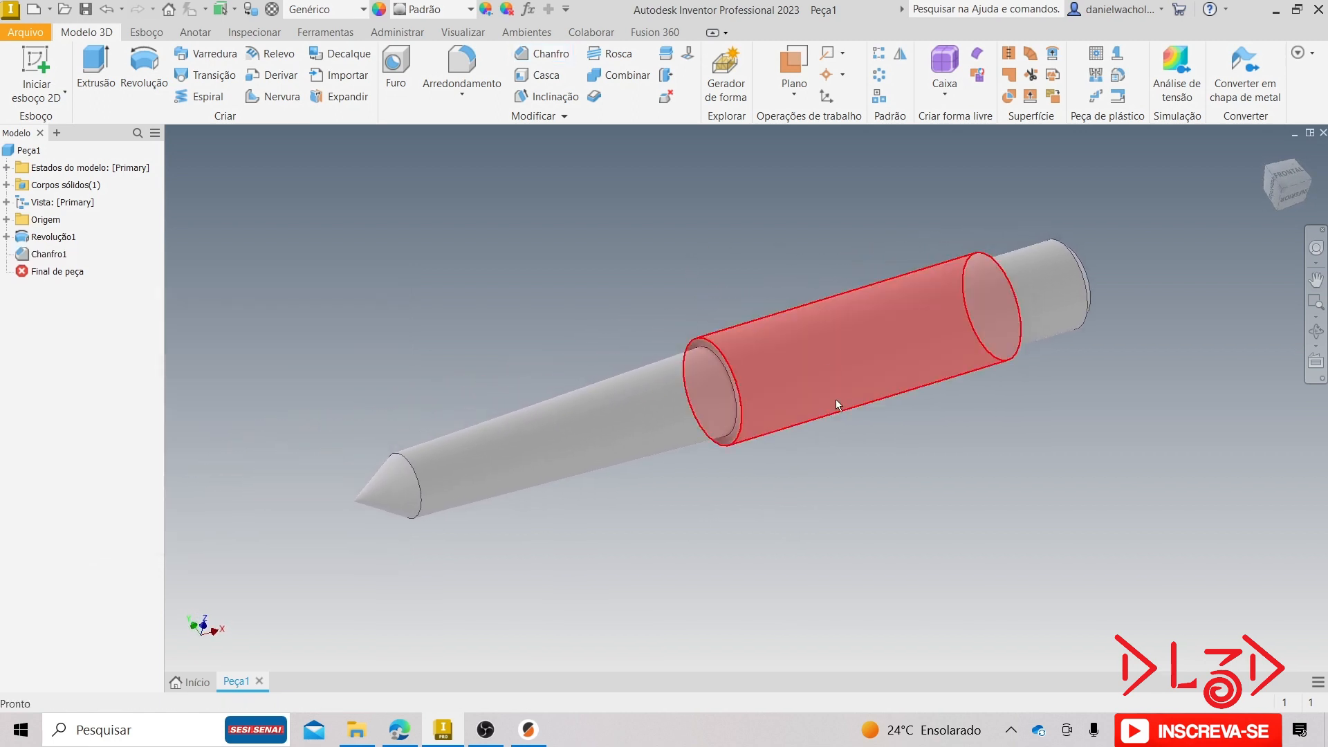